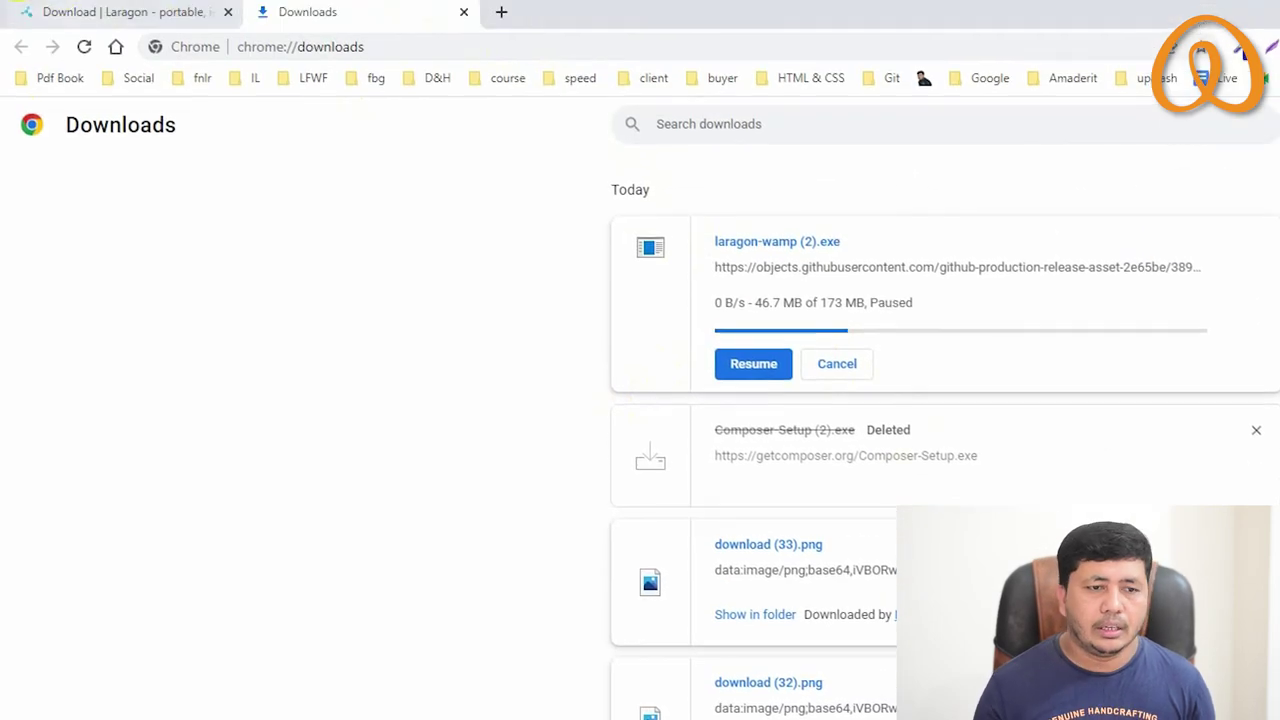
Launch Laragon from Windows Search, then return to Chrome with a new tab
key("super")
type("lar")
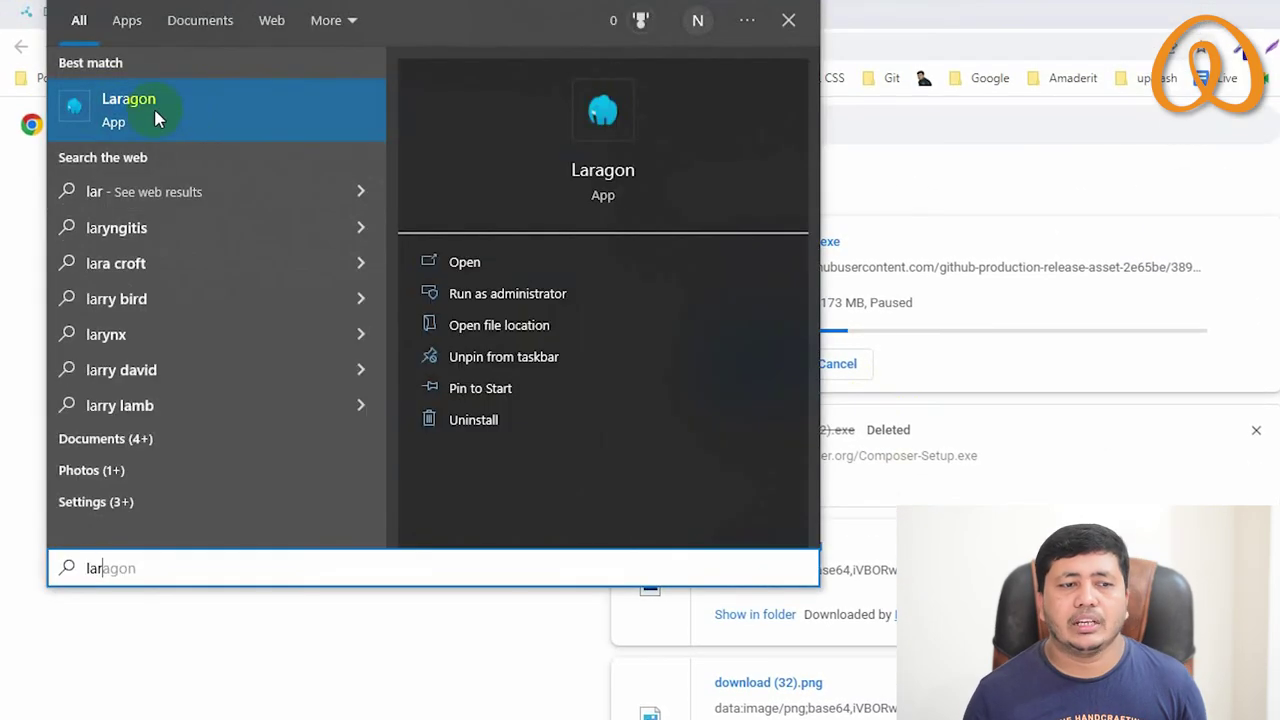
left_click(137, 110)
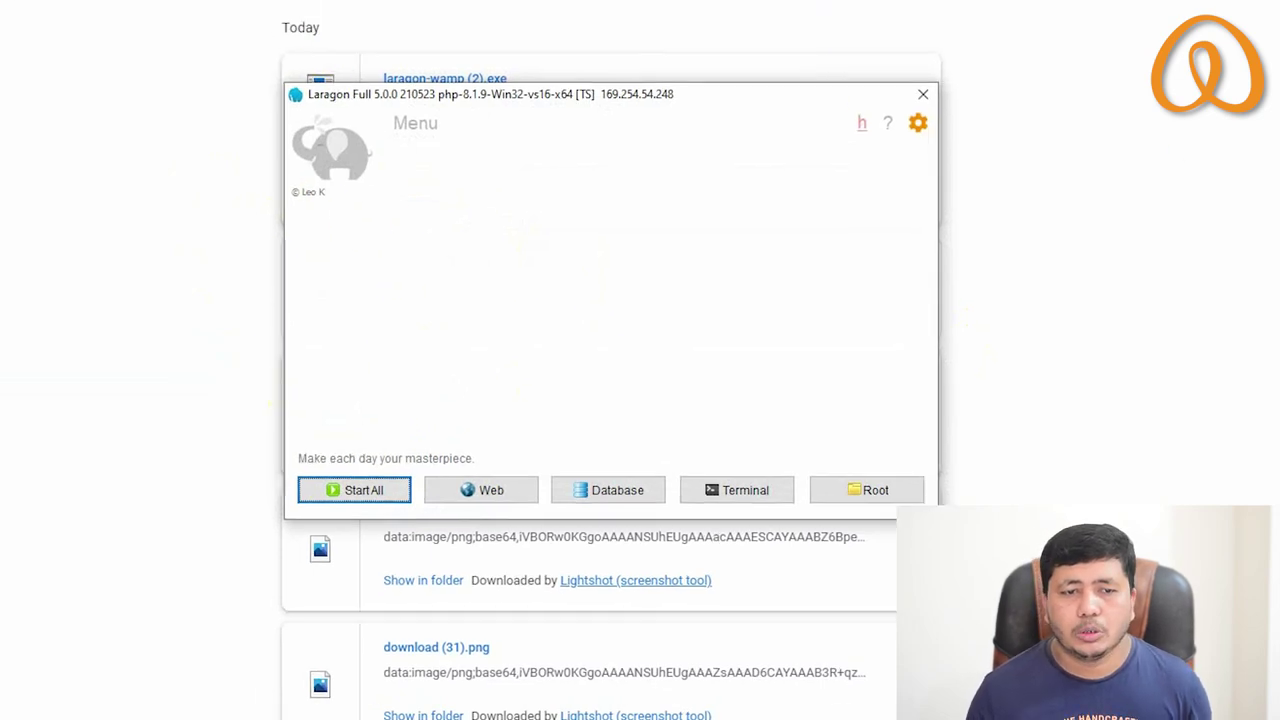
left_click(348, 22)
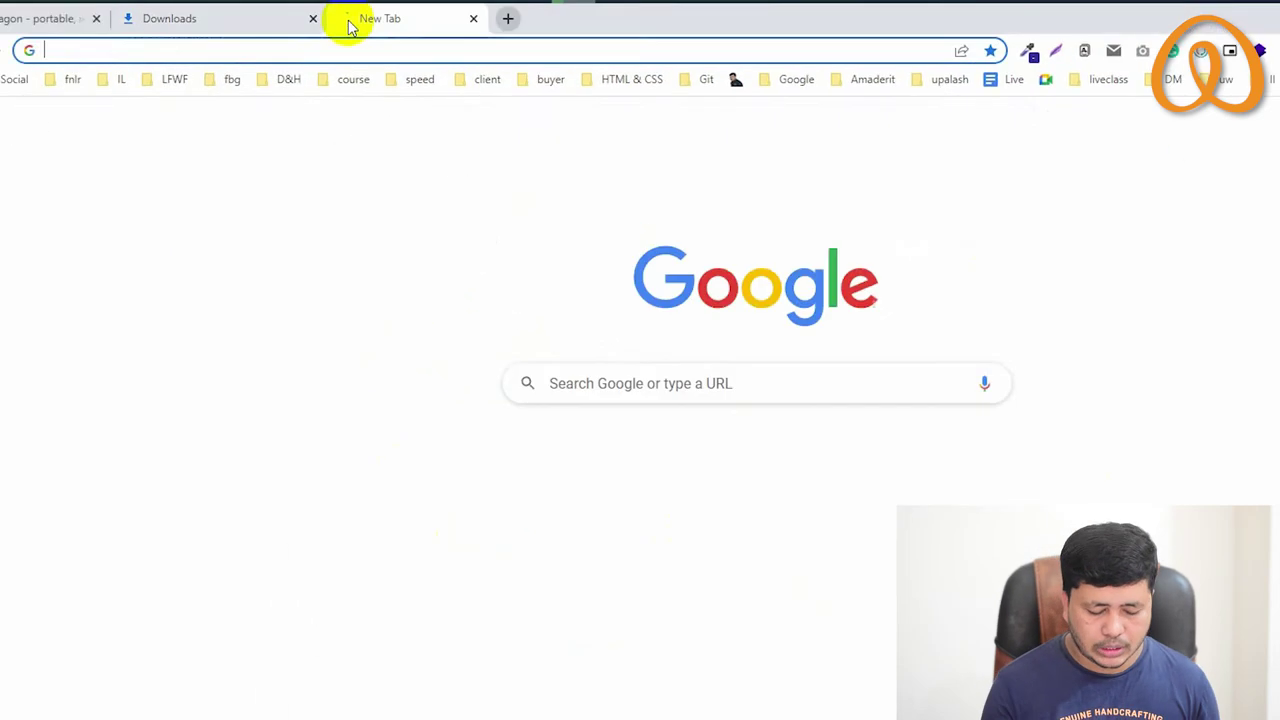
Download Composer-Setup.exe from getcomposer.org, then close the Composer page, leaving a new tab
type("composer download")
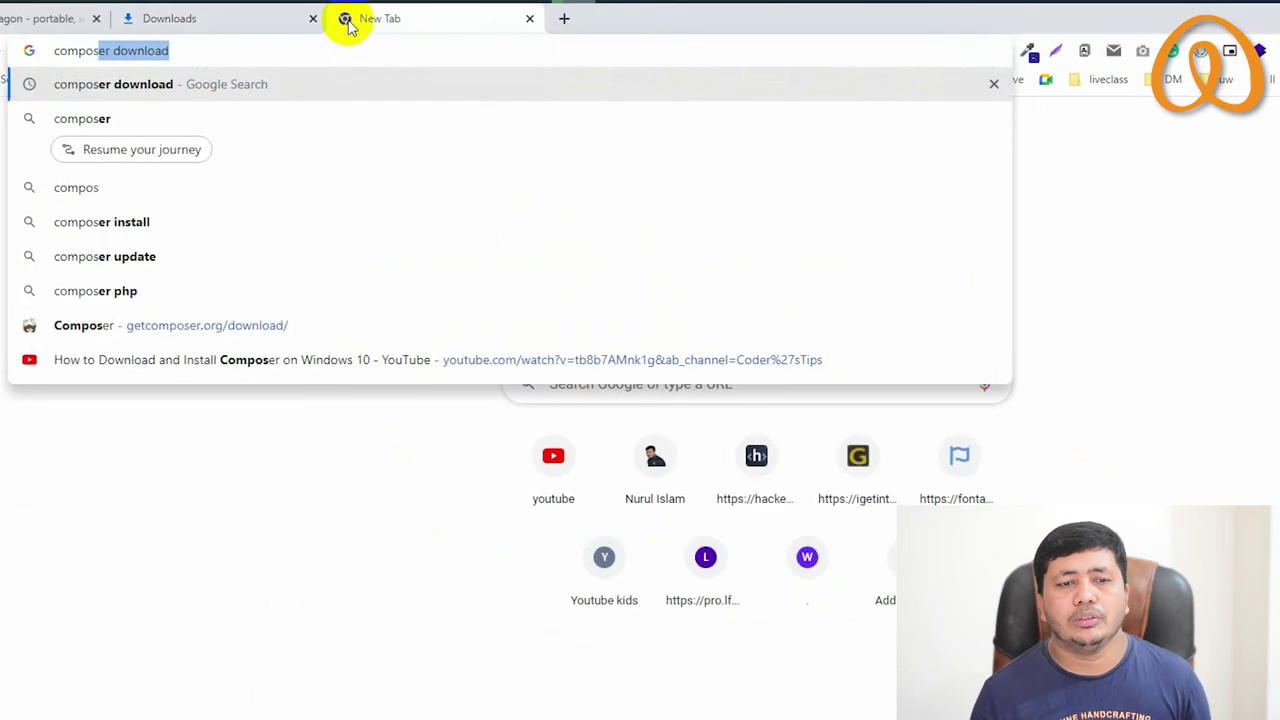
key("Return")
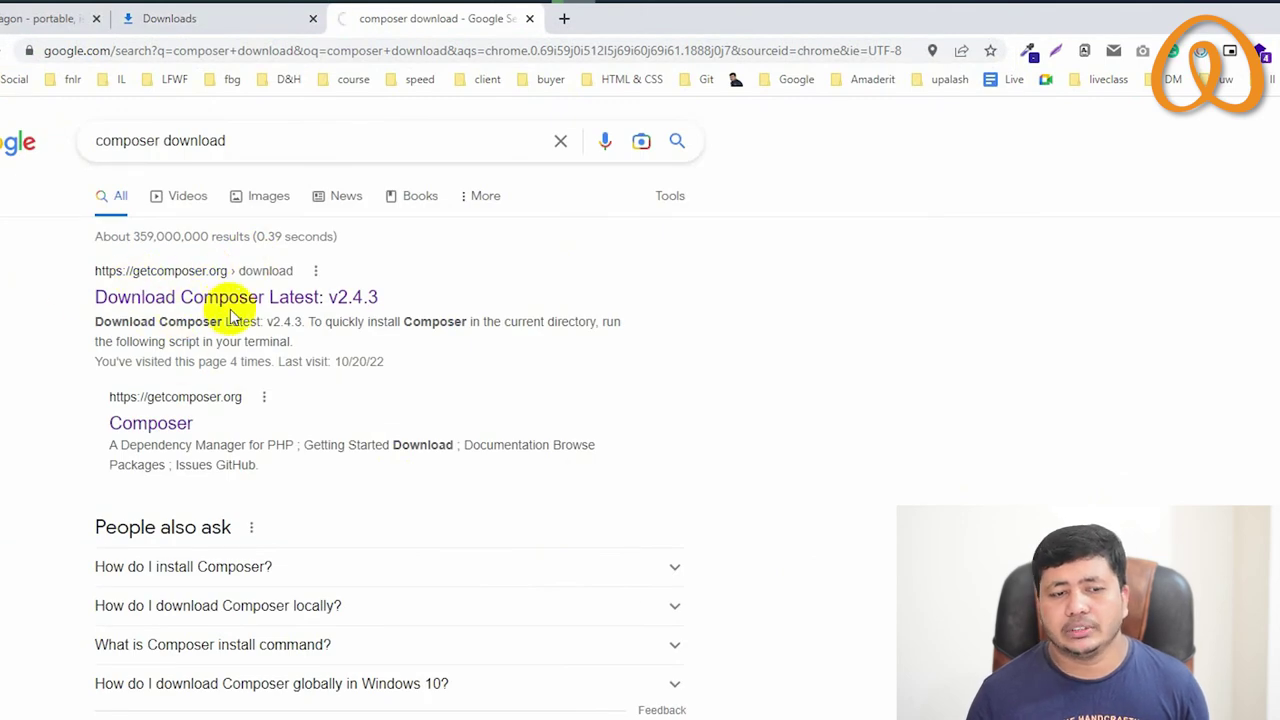
left_click(185, 299)
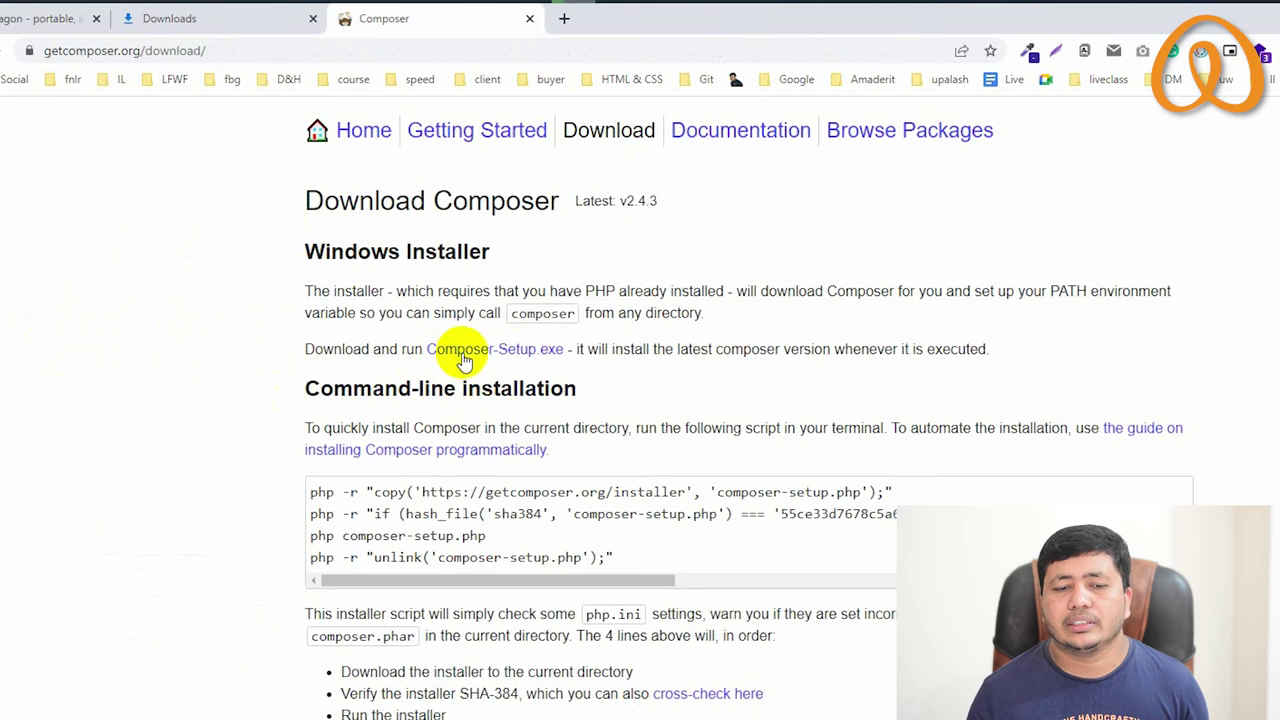
left_click(466, 360)
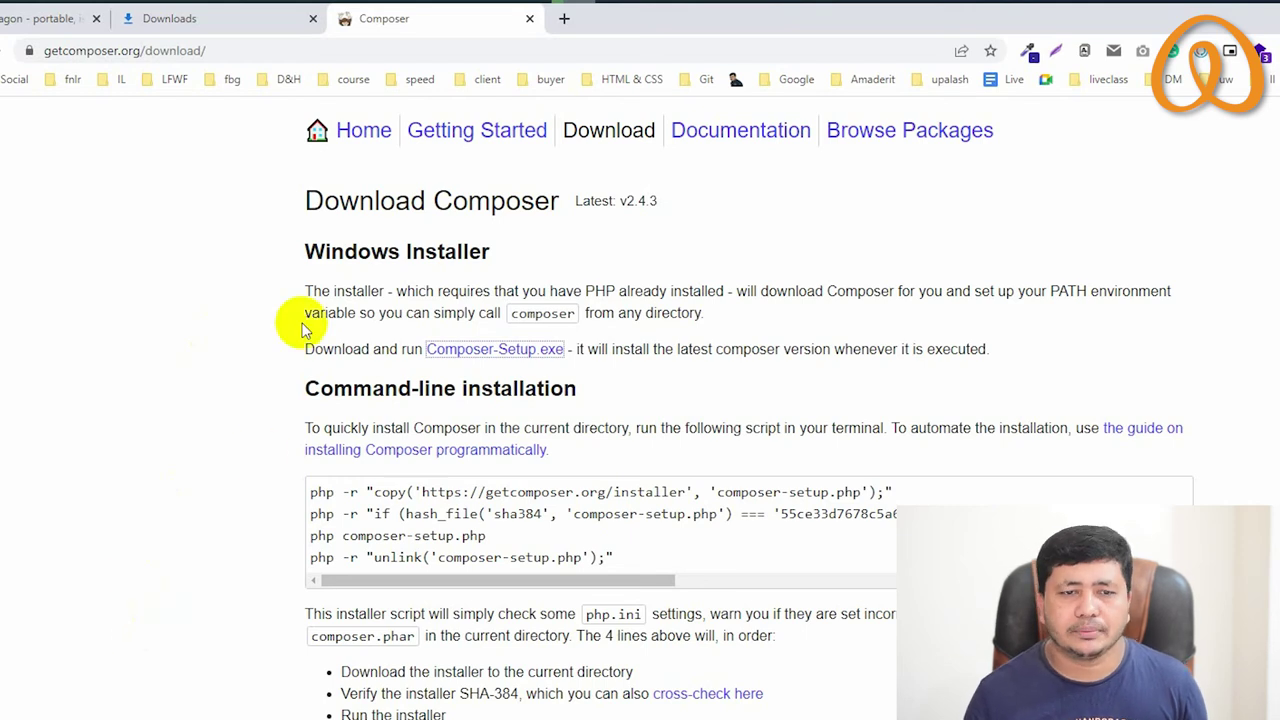
left_click(565, 20)
left_click(529, 20)
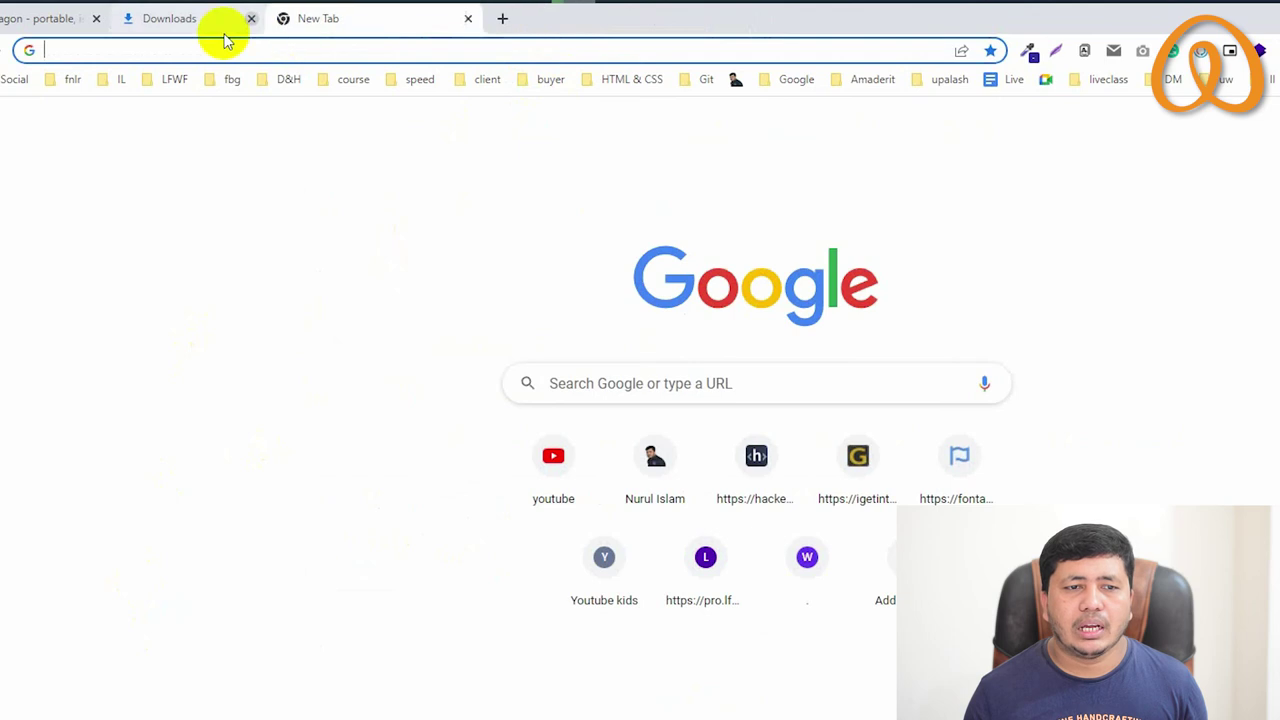
Close the Downloads tab and open Laragon's General preferences
left_click(251, 18)
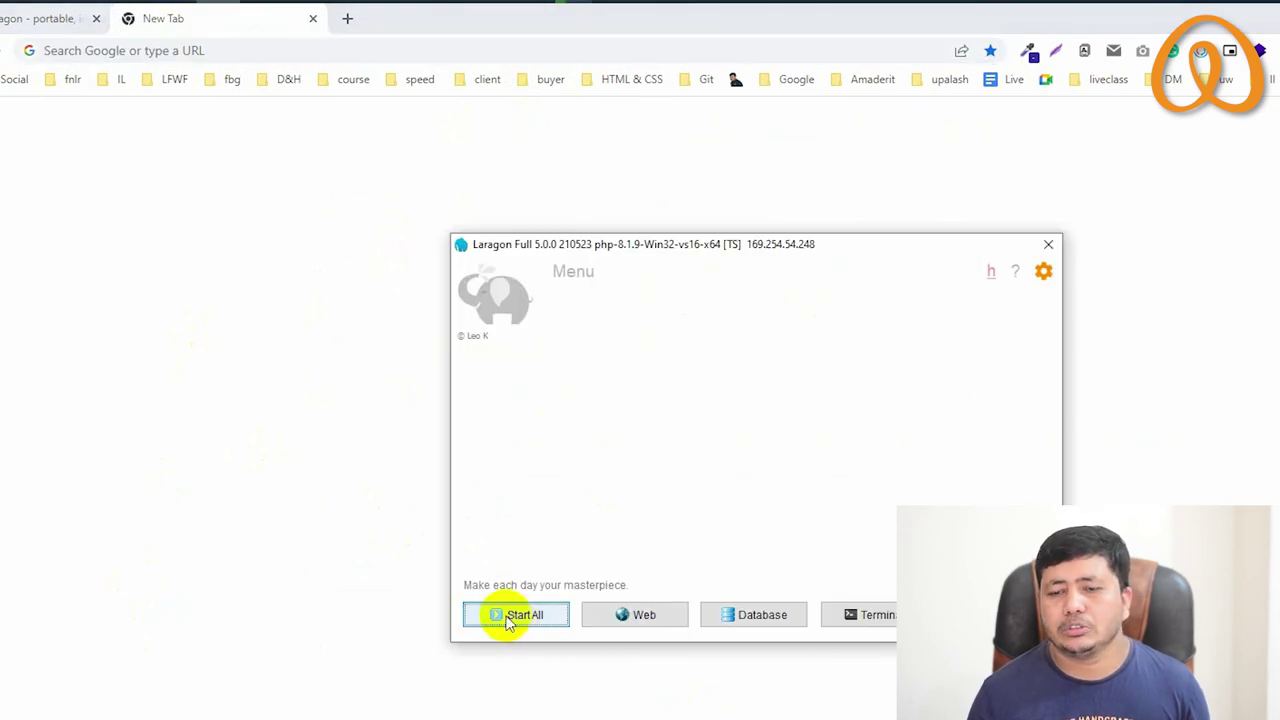
left_click(1043, 272)
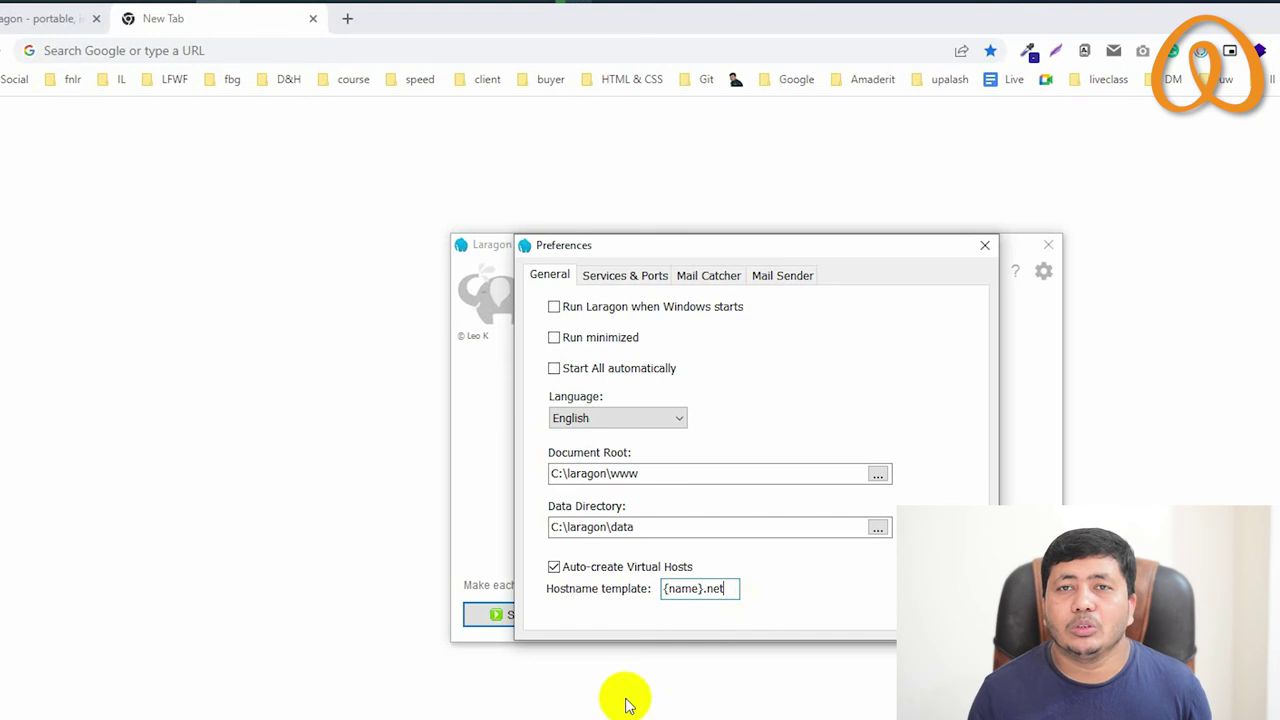
Change Laragon's hostname template from {name}.net to {name}.com and close Preferences
double_click(716, 589)
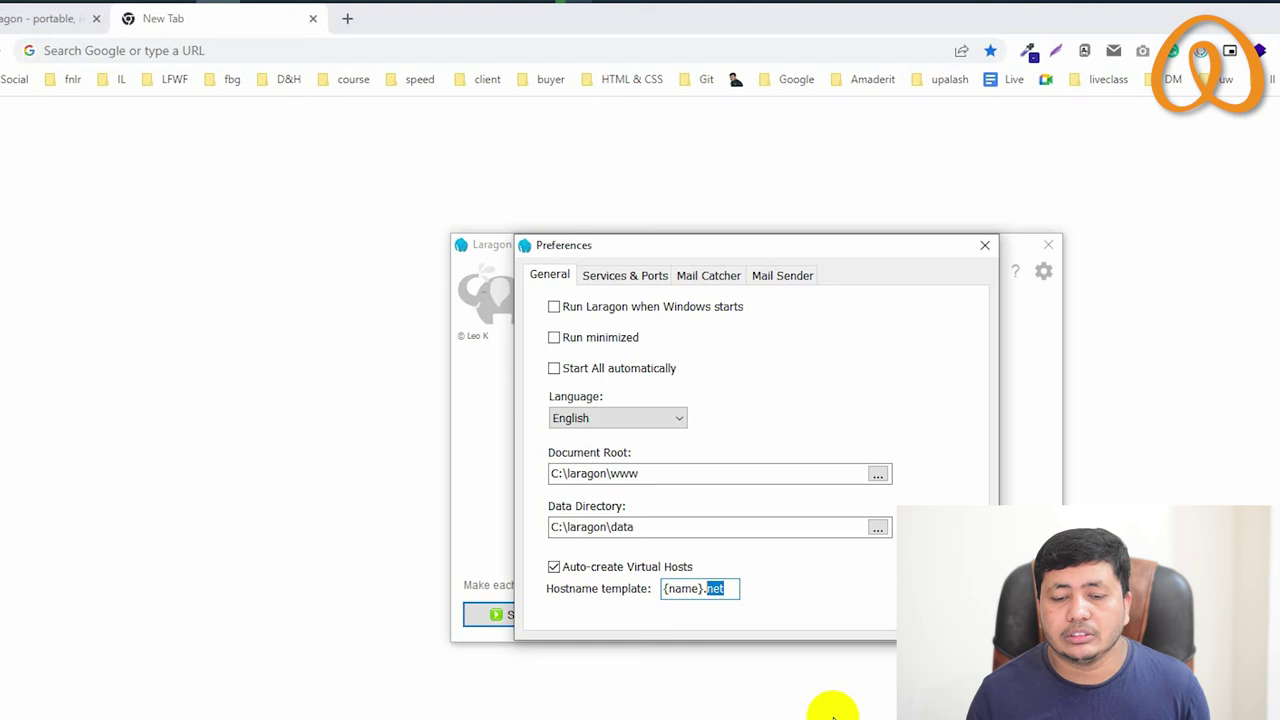
left_click(722, 588)
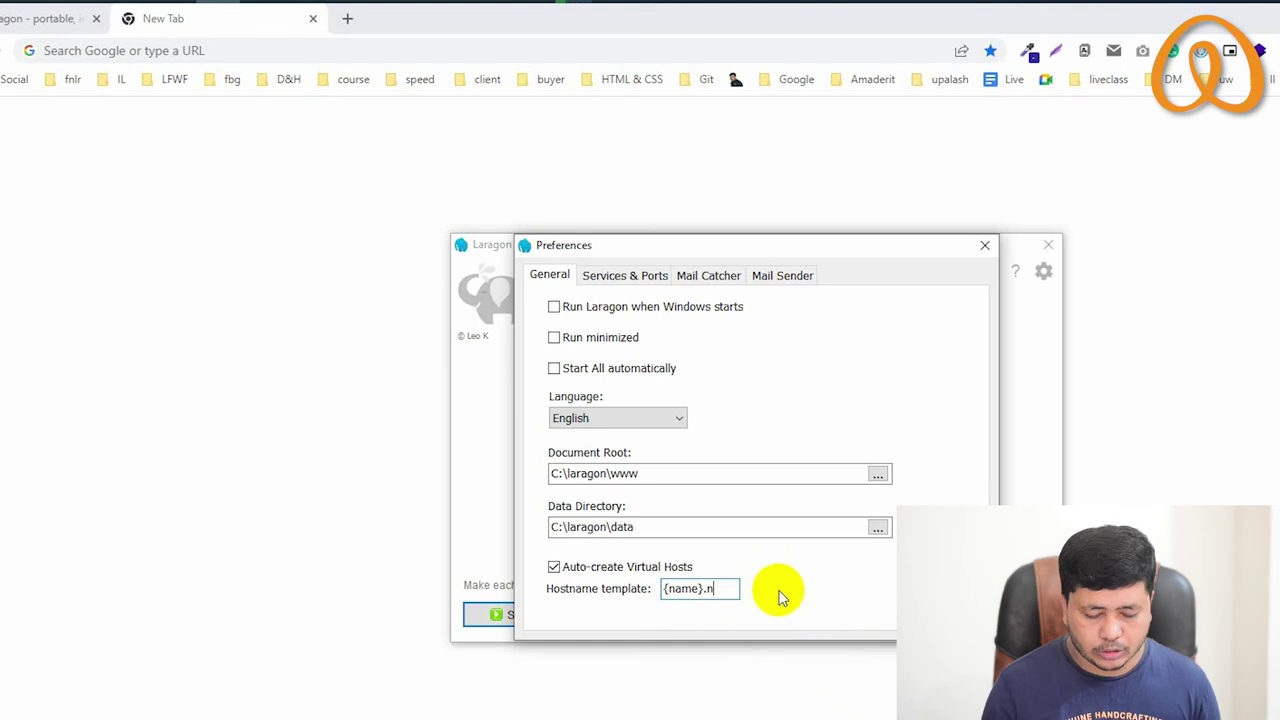
type("com")
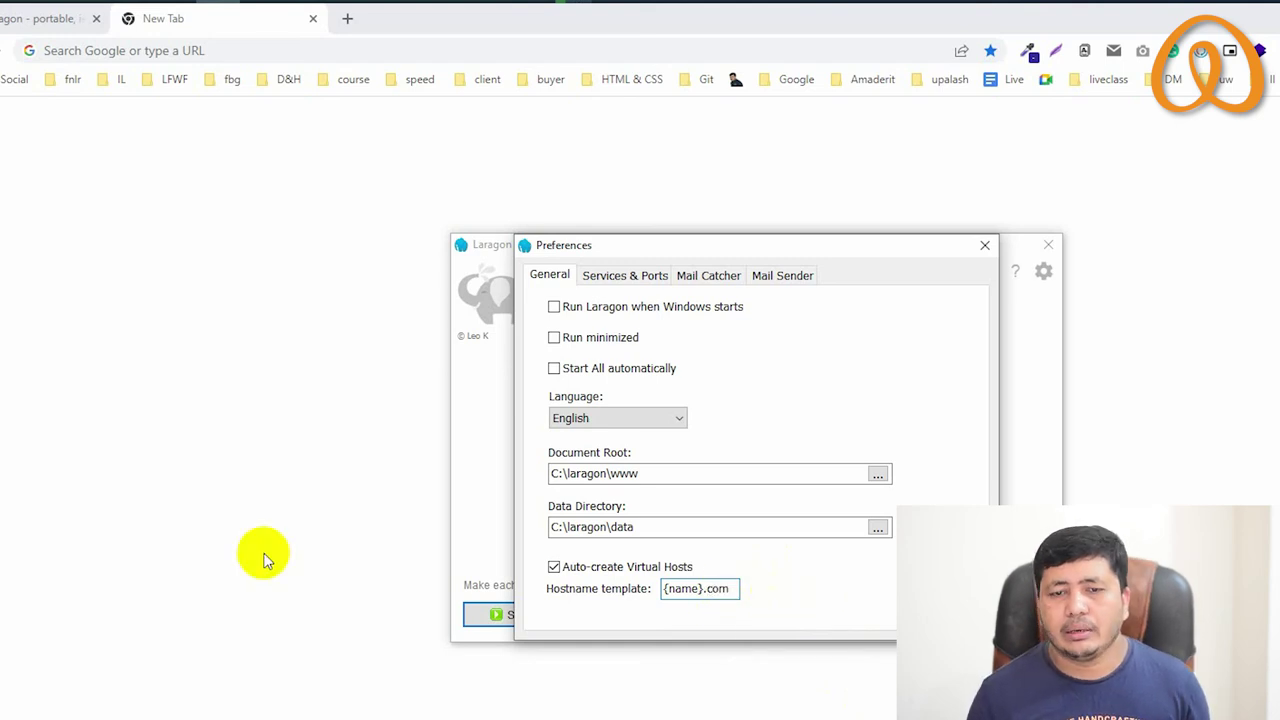
left_click(263, 553)
key("alt+Tab")
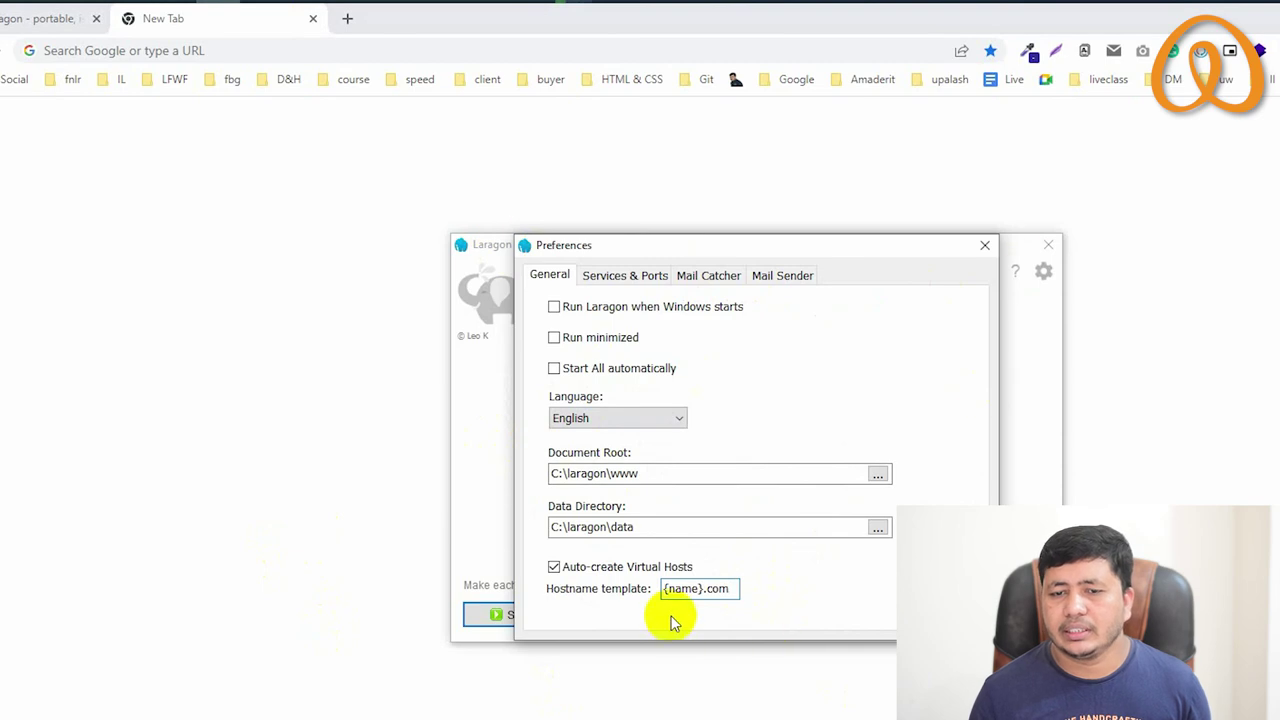
left_click(985, 245)
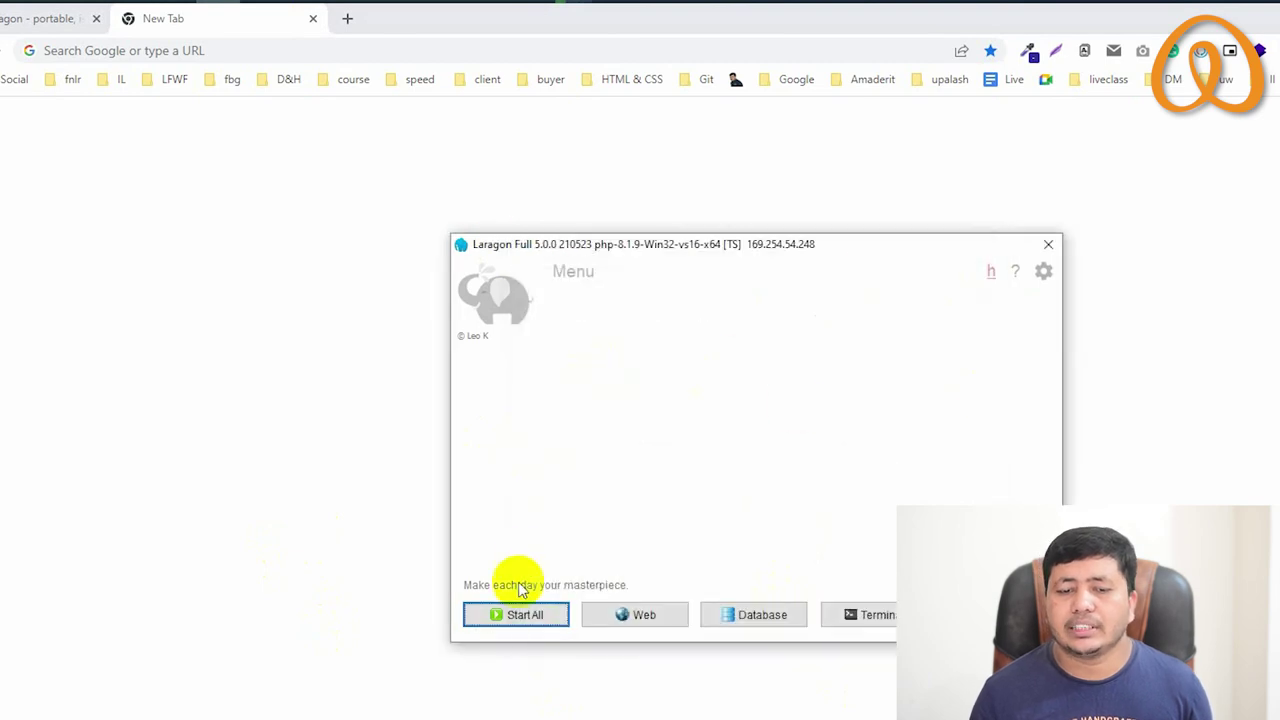
Start Apache and MySQL, then begin a WordPress Quick app and enter the project name
left_click(505, 613)
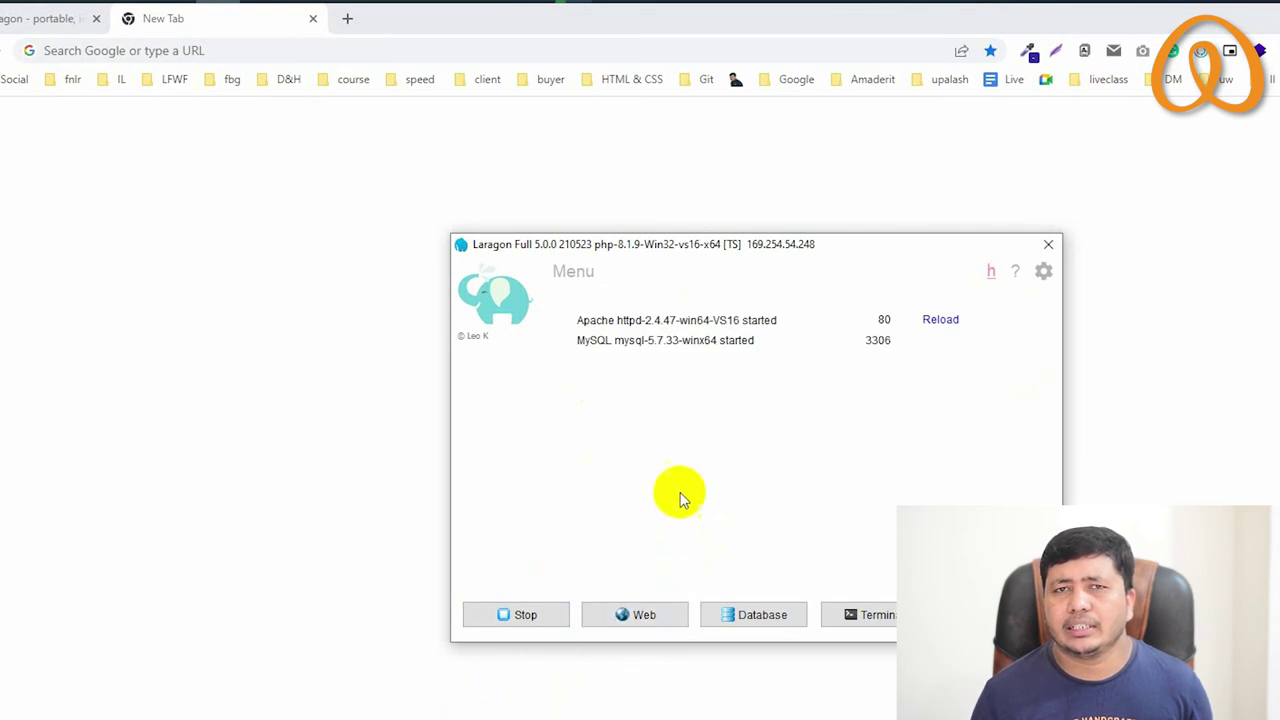
right_click(667, 415)
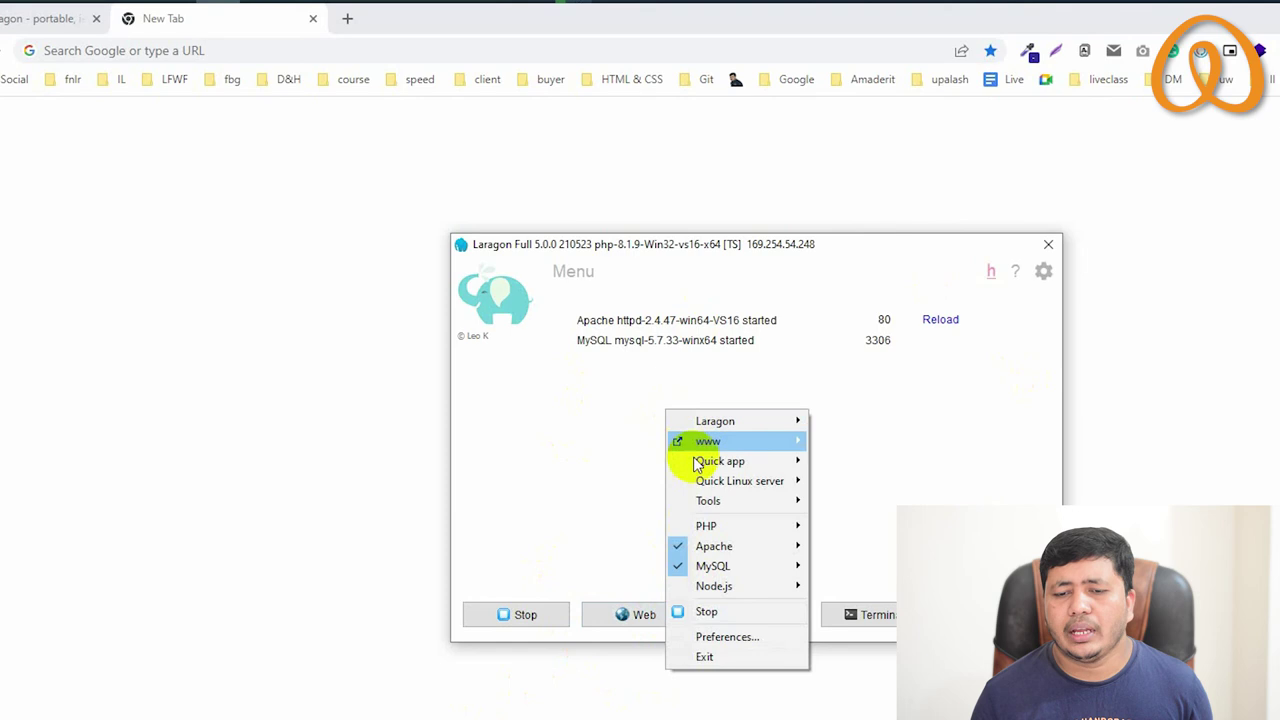
mouse_move(720, 460)
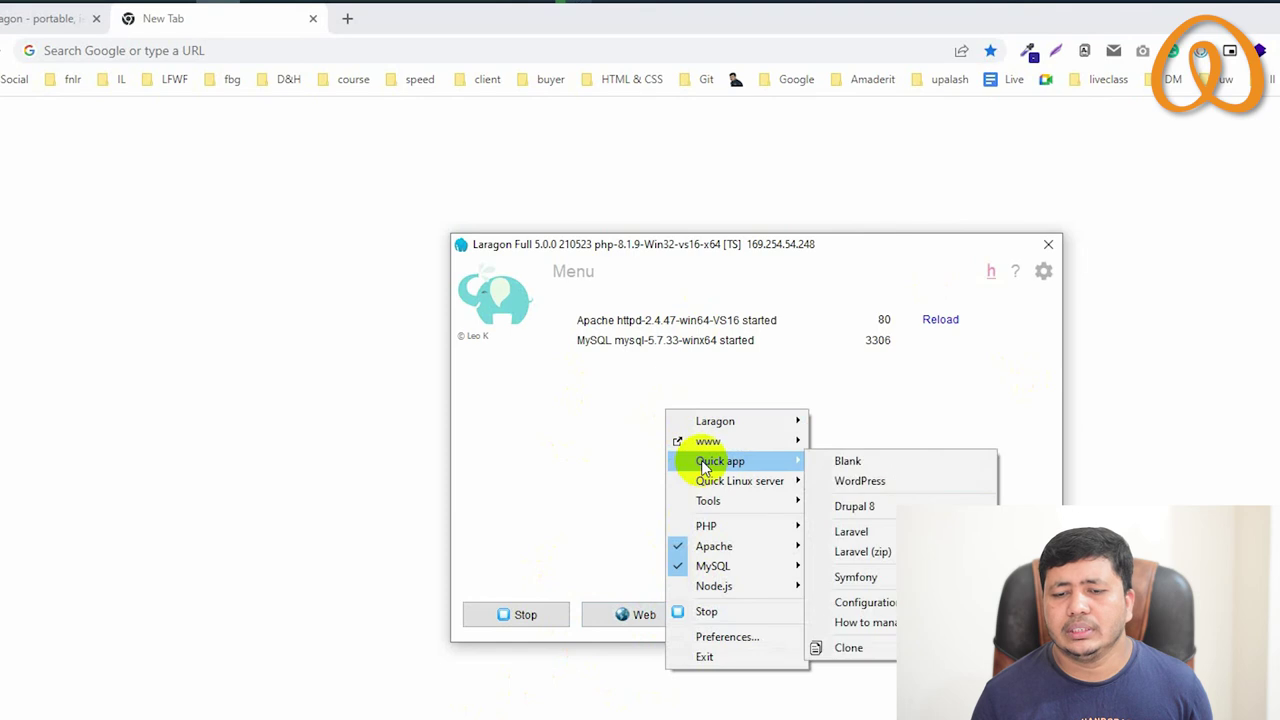
left_click(853, 483)
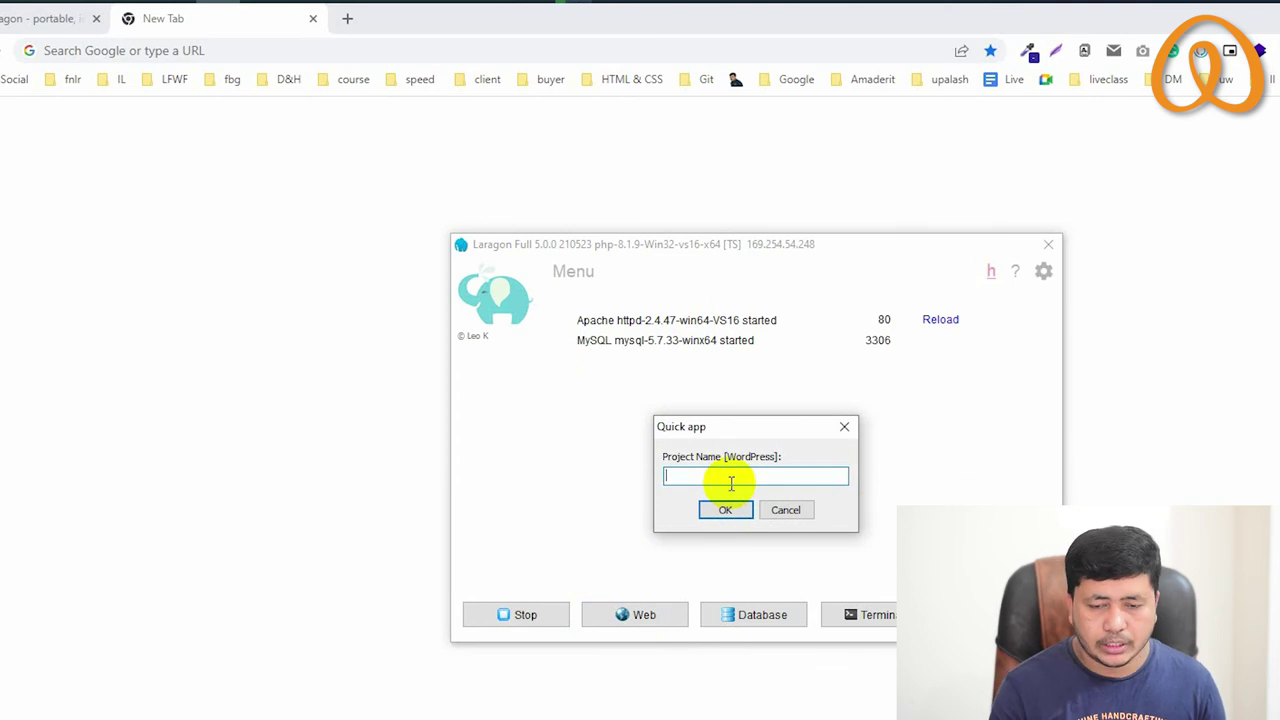
type("nurul")
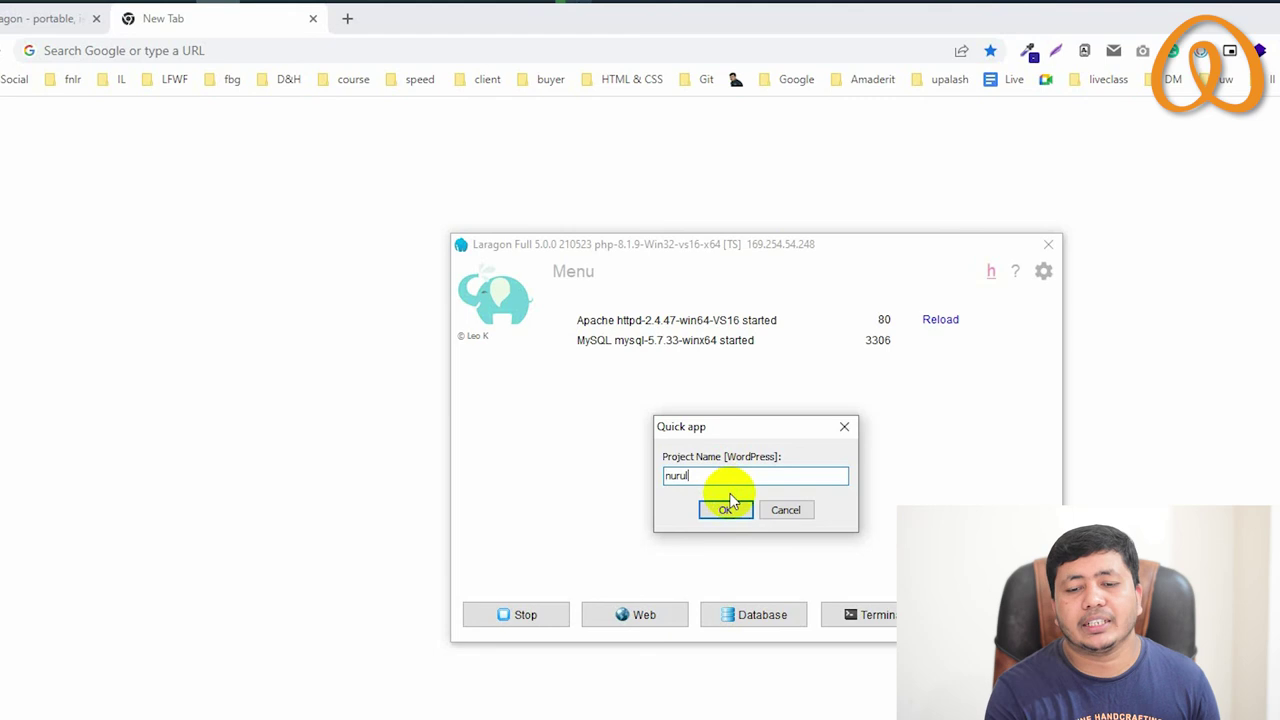
Create the WordPress project and open its install page at the new .com address
left_click(727, 508)
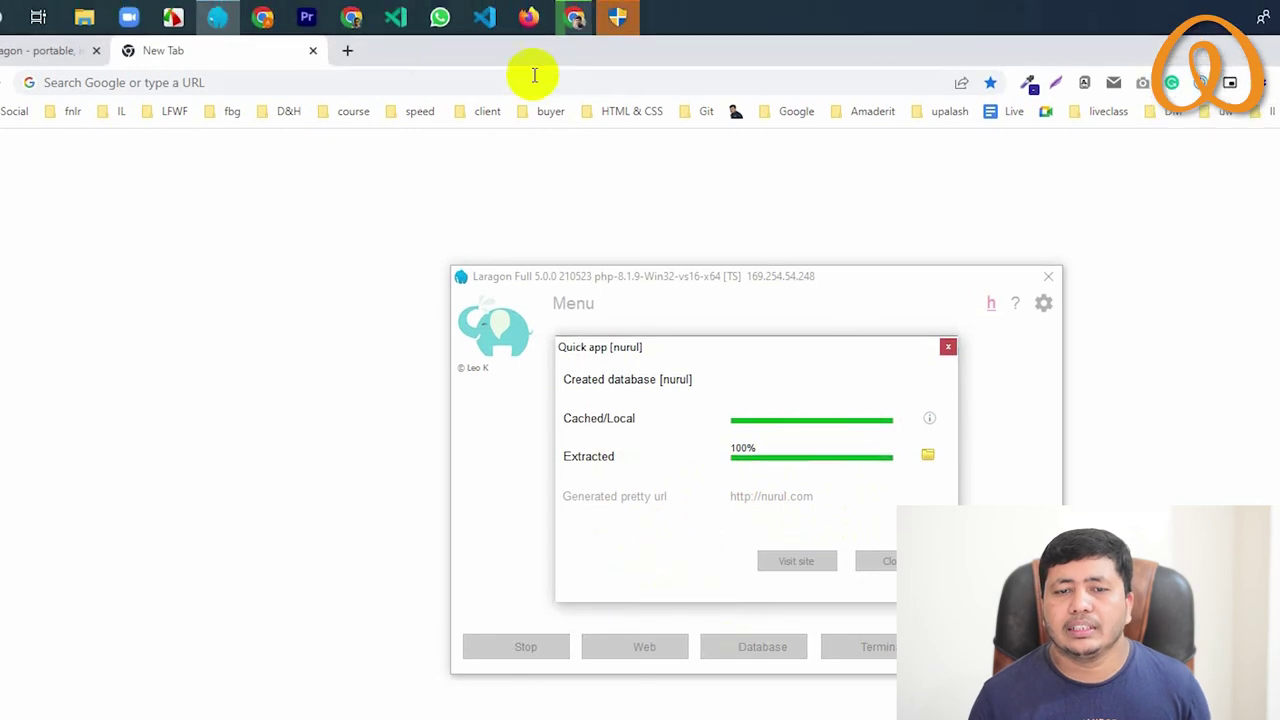
mouse_move(621, 20)
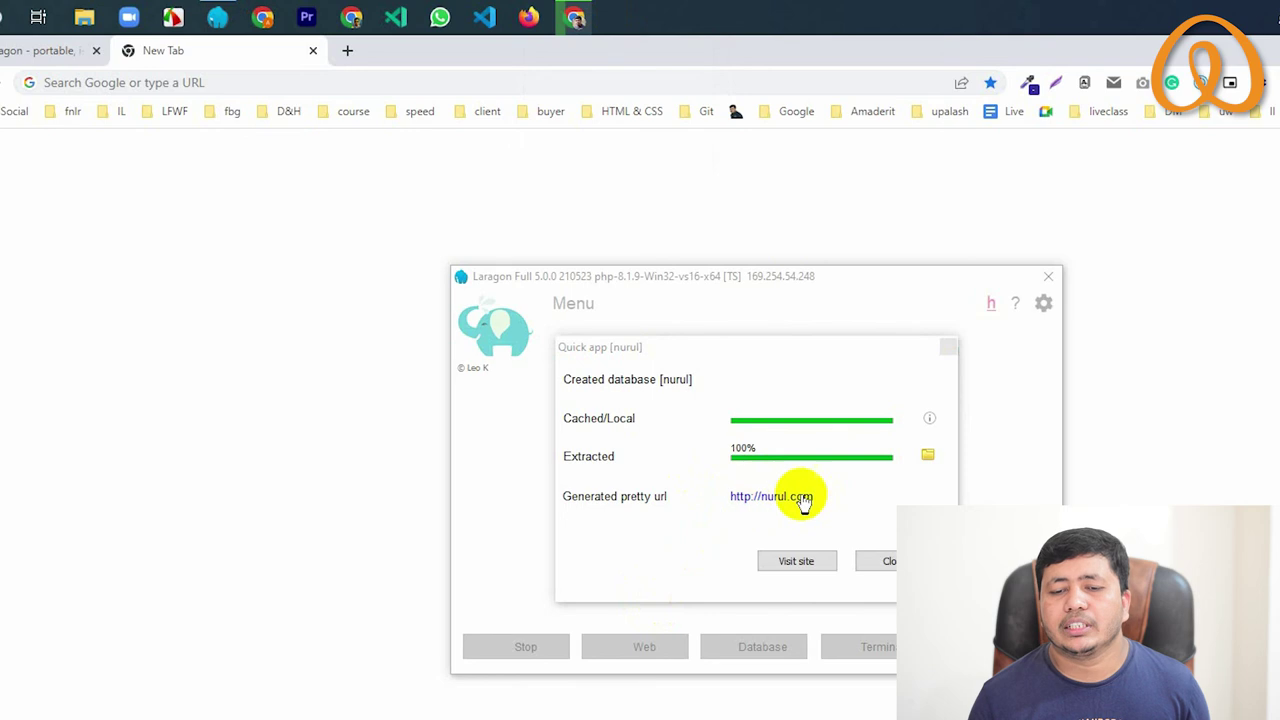
left_click(763, 500)
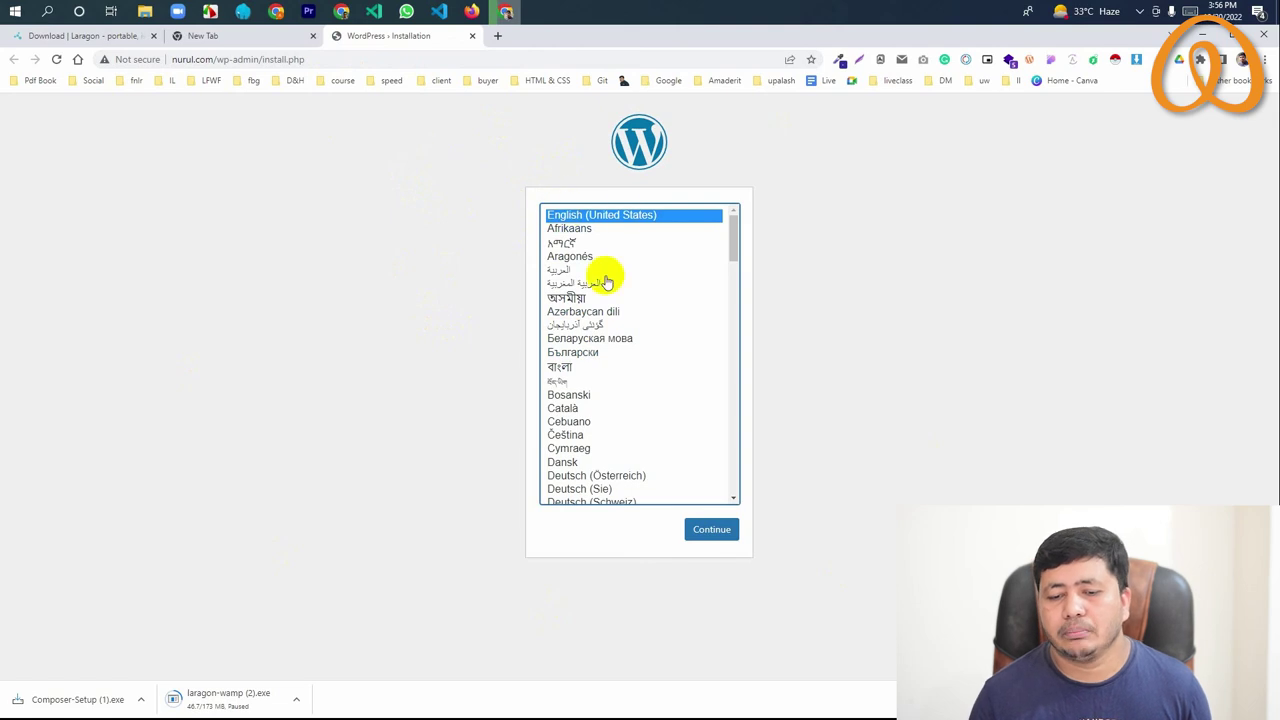
Keep English, then enter site title 'Amader It' and the admin username
left_click(711, 531)
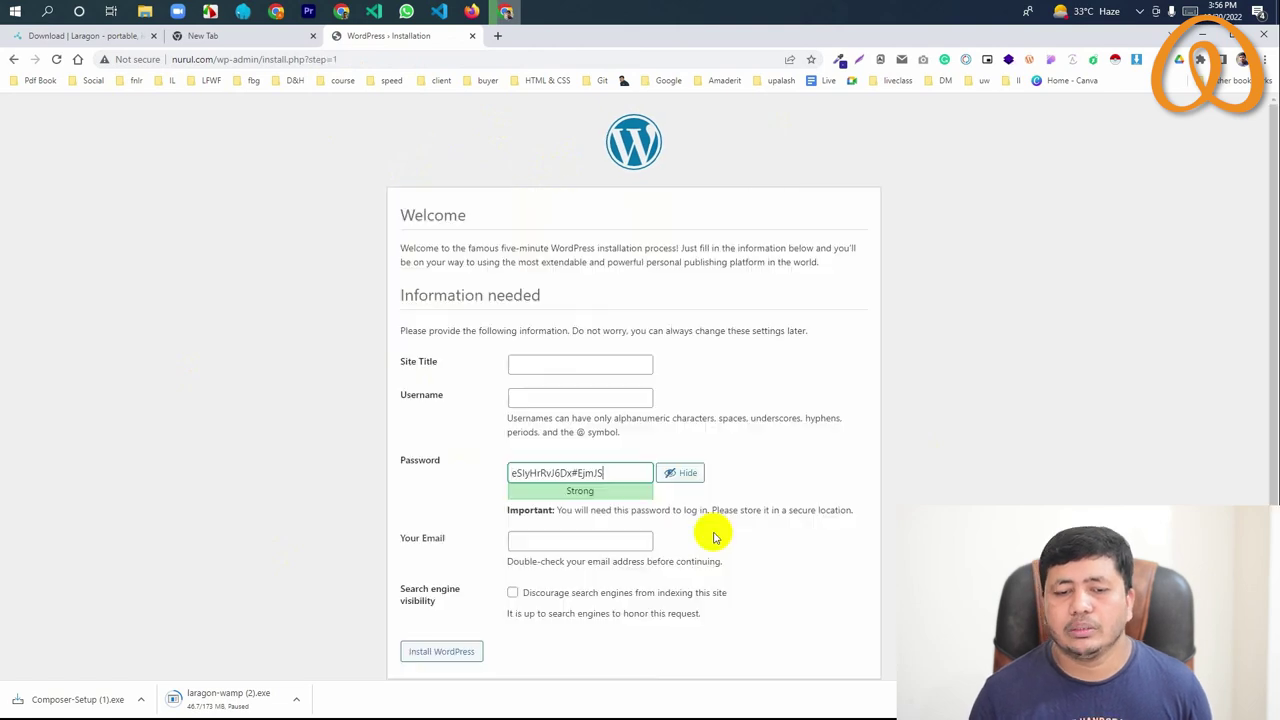
scroll(455, 387, "down", 1)
left_click(565, 348)
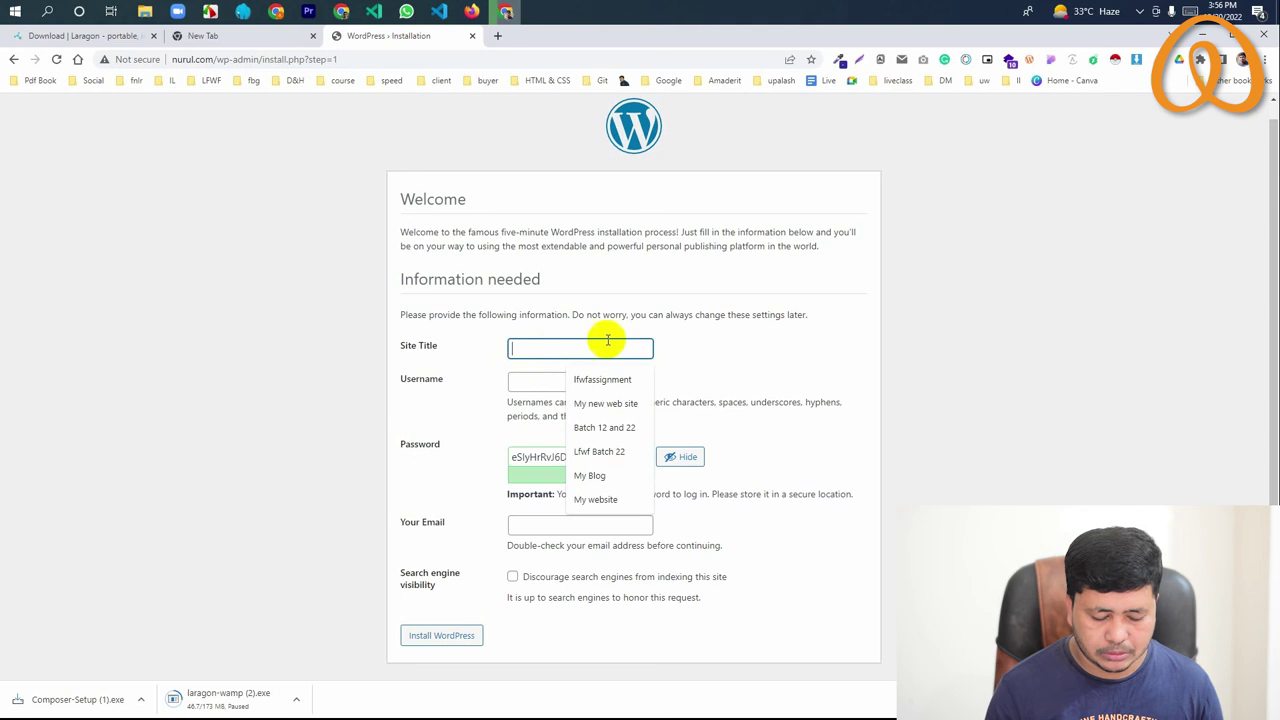
type("Amader It")
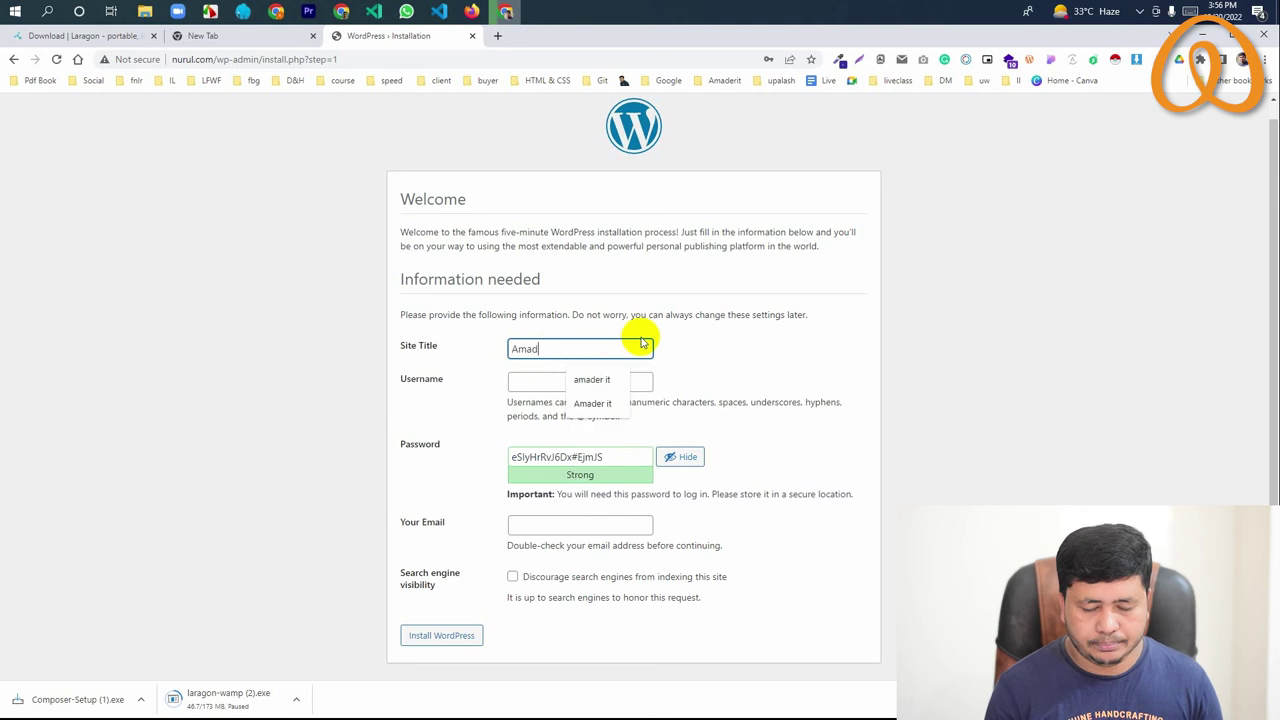
left_click(530, 382)
type("Nur")
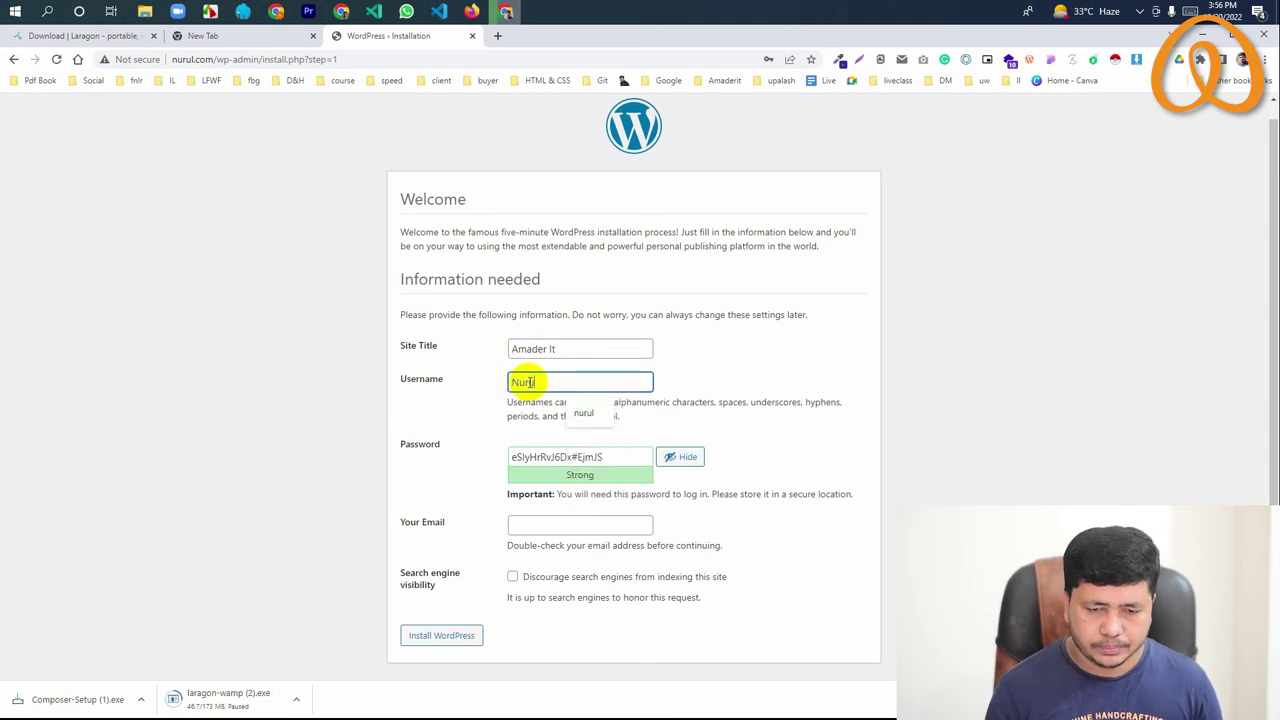
type("ul")
Replace the generated password with your own, confirm the weak password, and enter the admin e-mail
left_click_drag(608, 457, 503, 462)
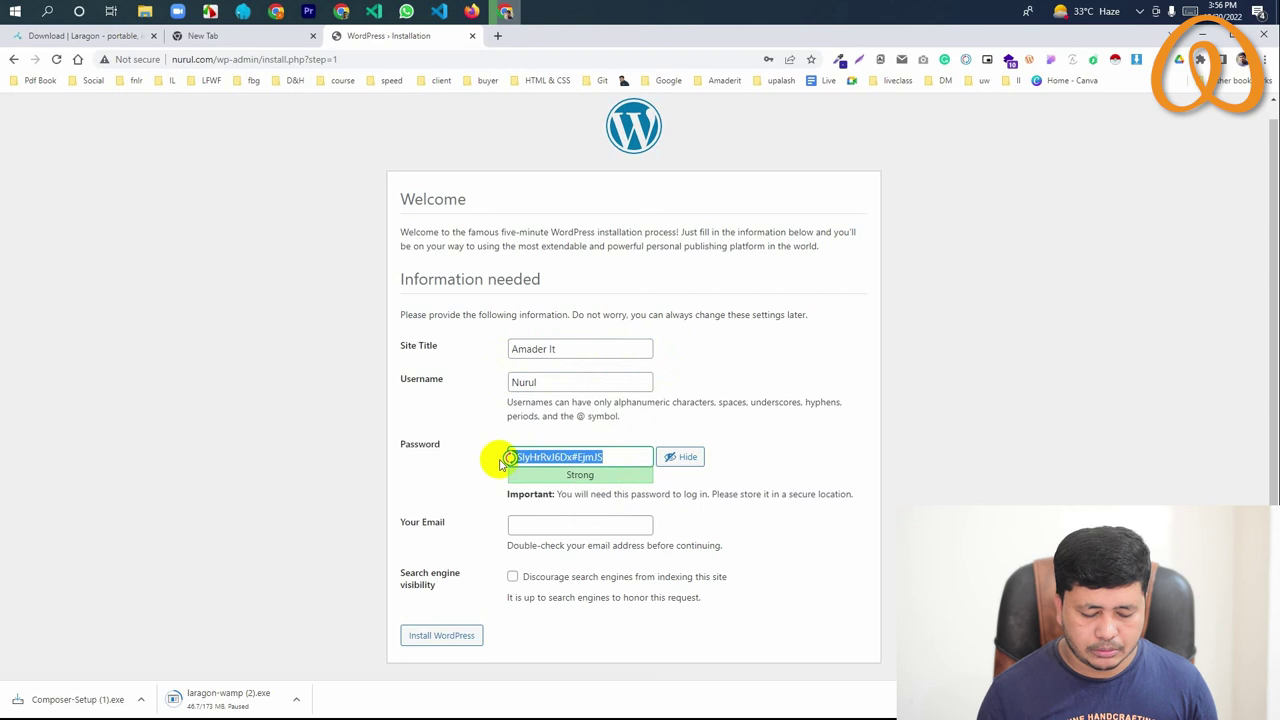
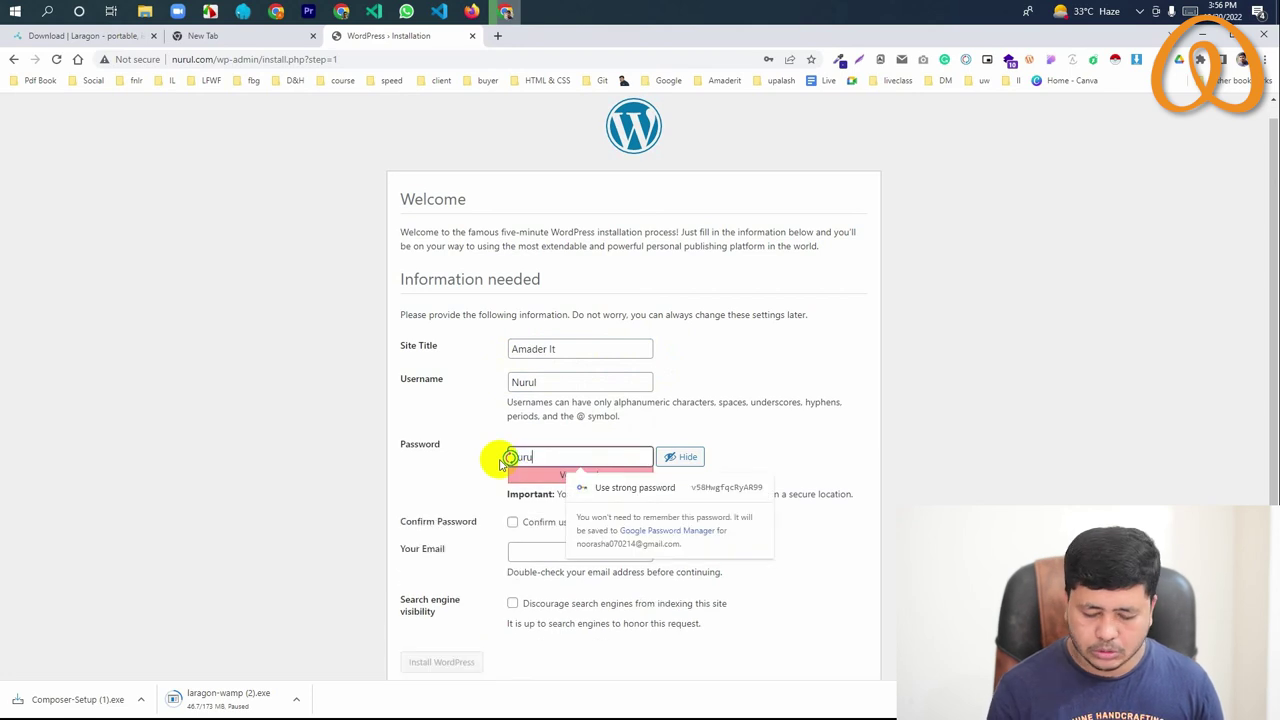
scroll(500, 462, "down", 1)
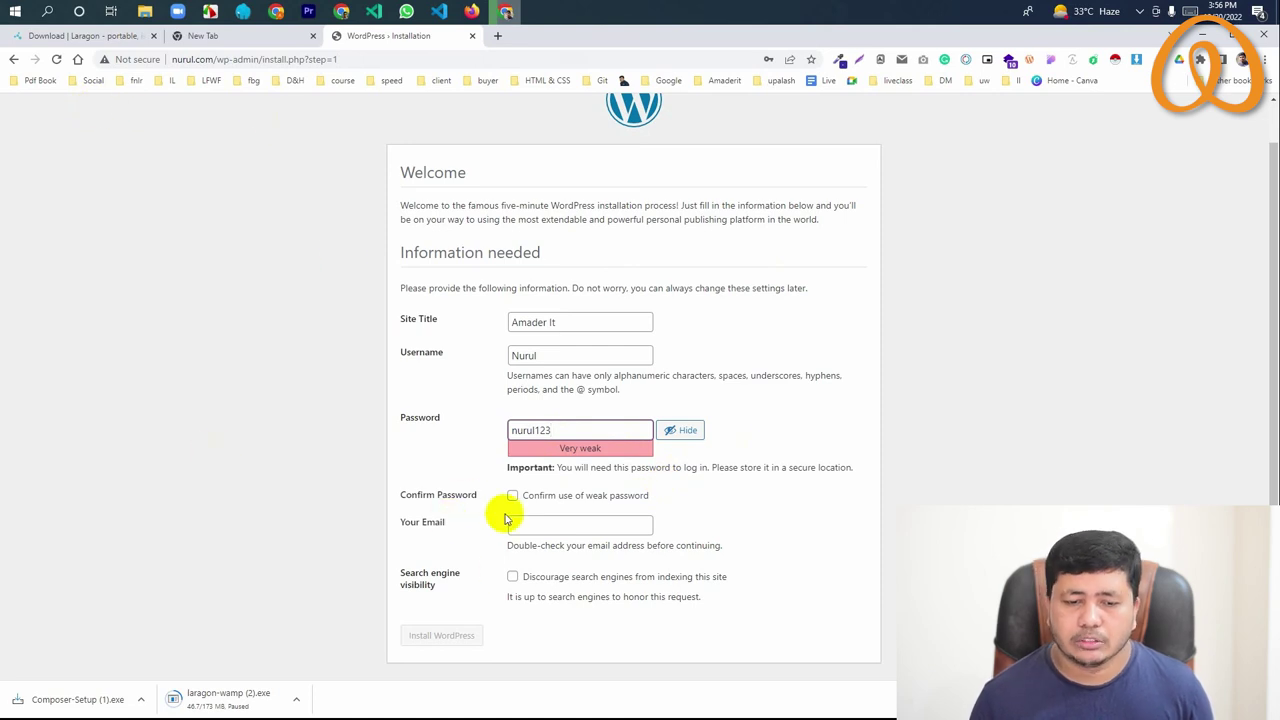
left_click(512, 495)
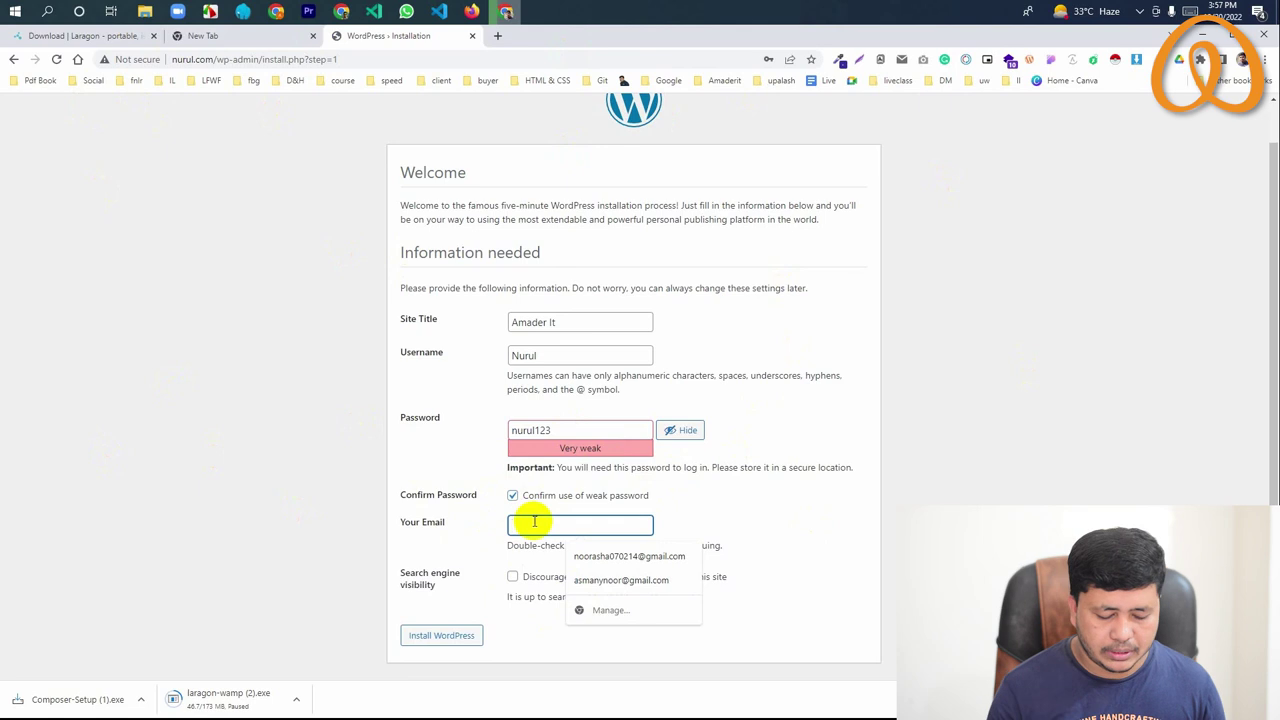
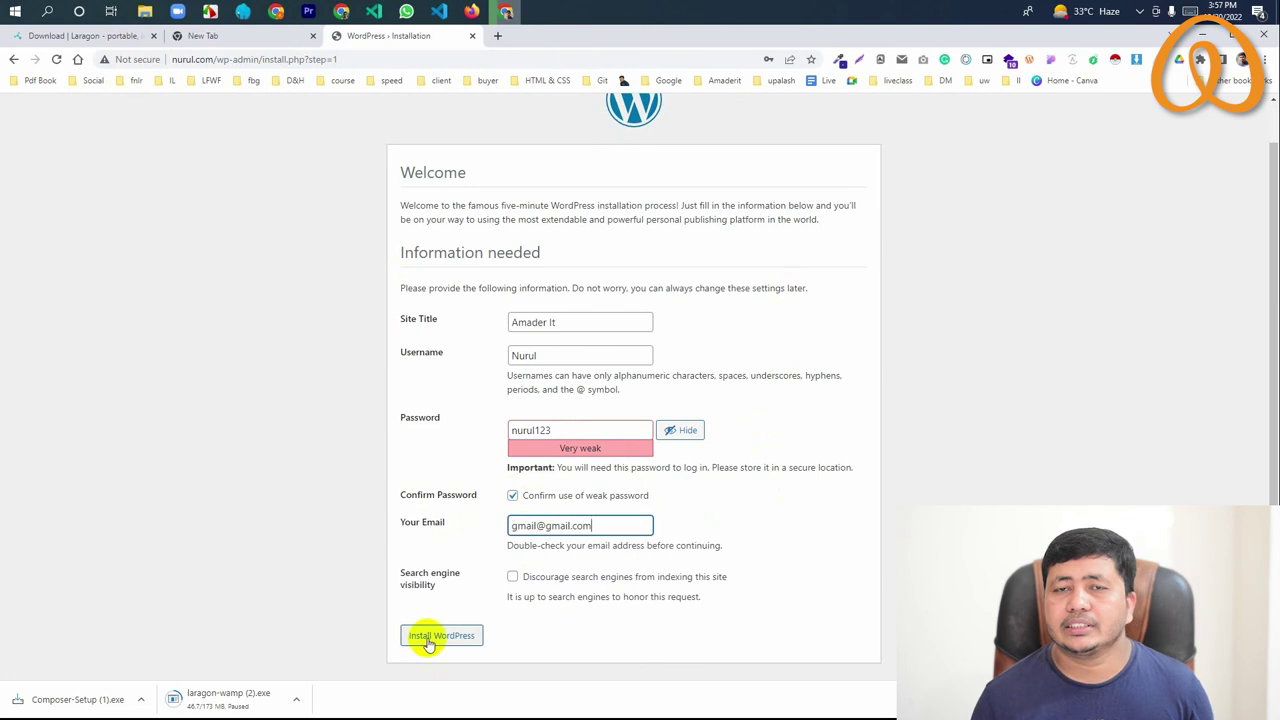
Run the WordPress installation, dismiss the password warning, and go to the login page
left_click(428, 640)
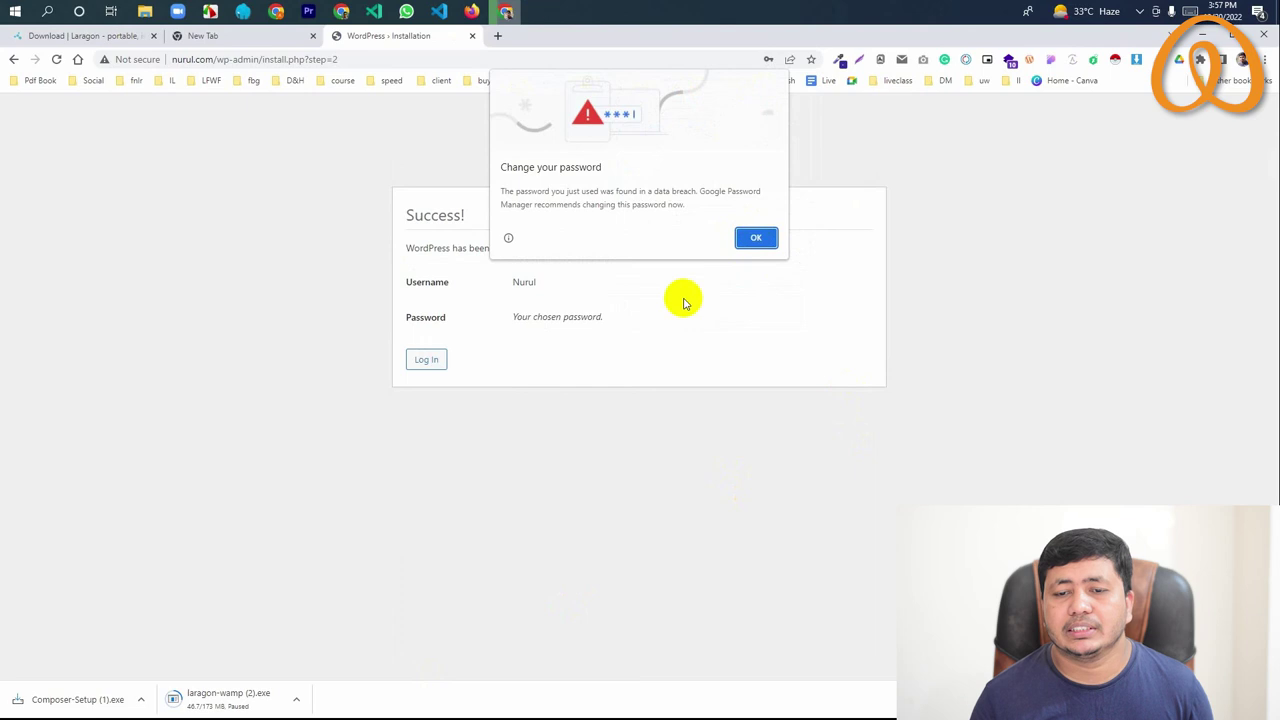
left_click(756, 239)
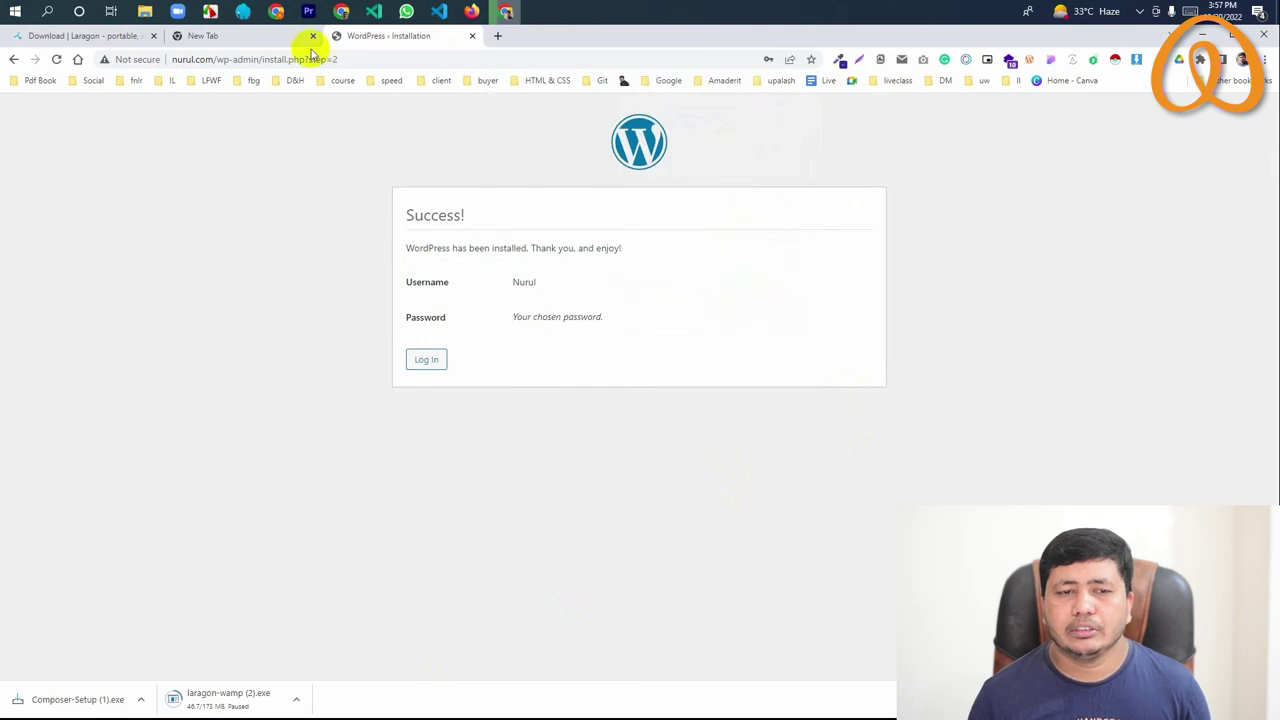
left_click(426, 360)
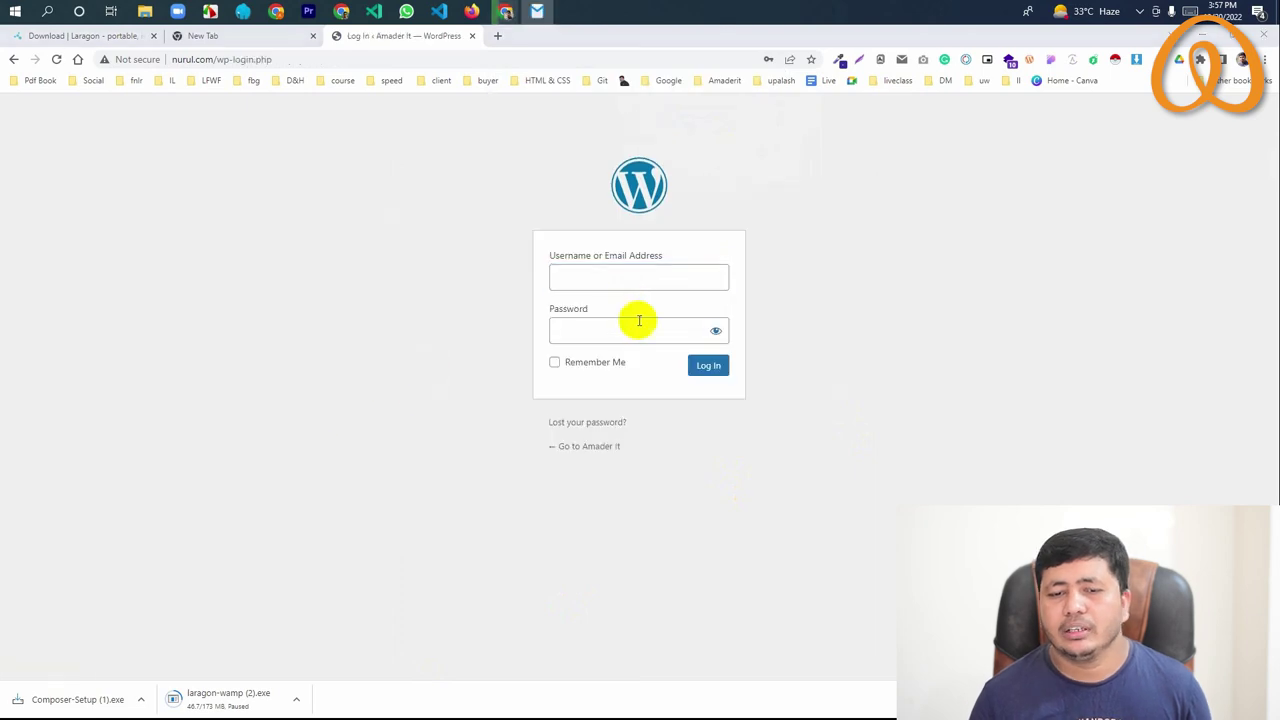
Sign in with the saved credentials and Remember Me ticked, dismissing the password warning
left_click(600, 277)
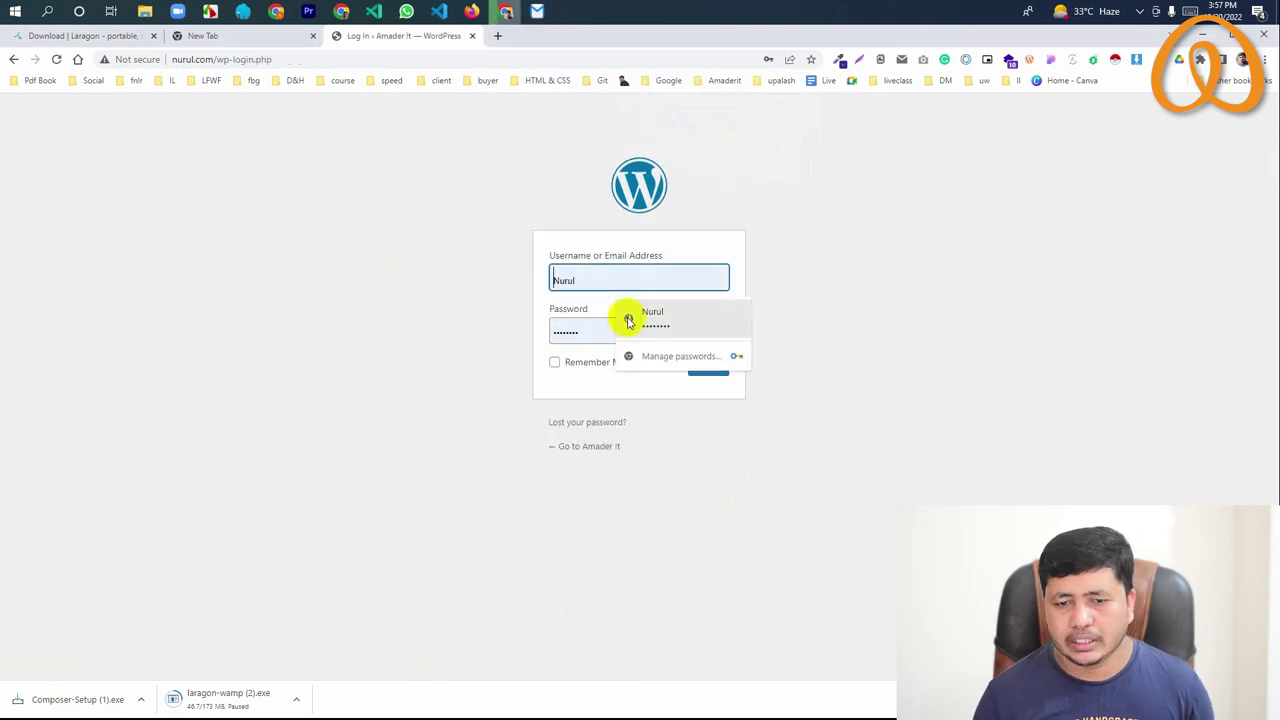
left_click(628, 320)
left_click(604, 370)
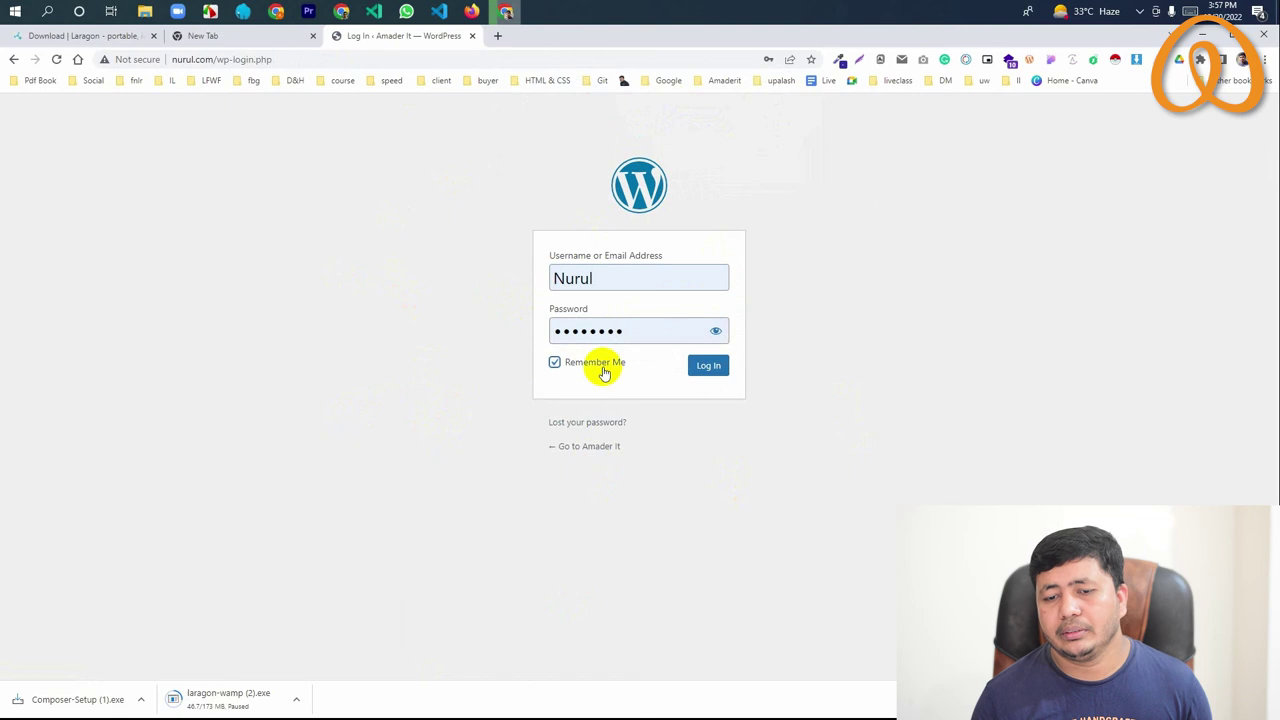
left_click(708, 372)
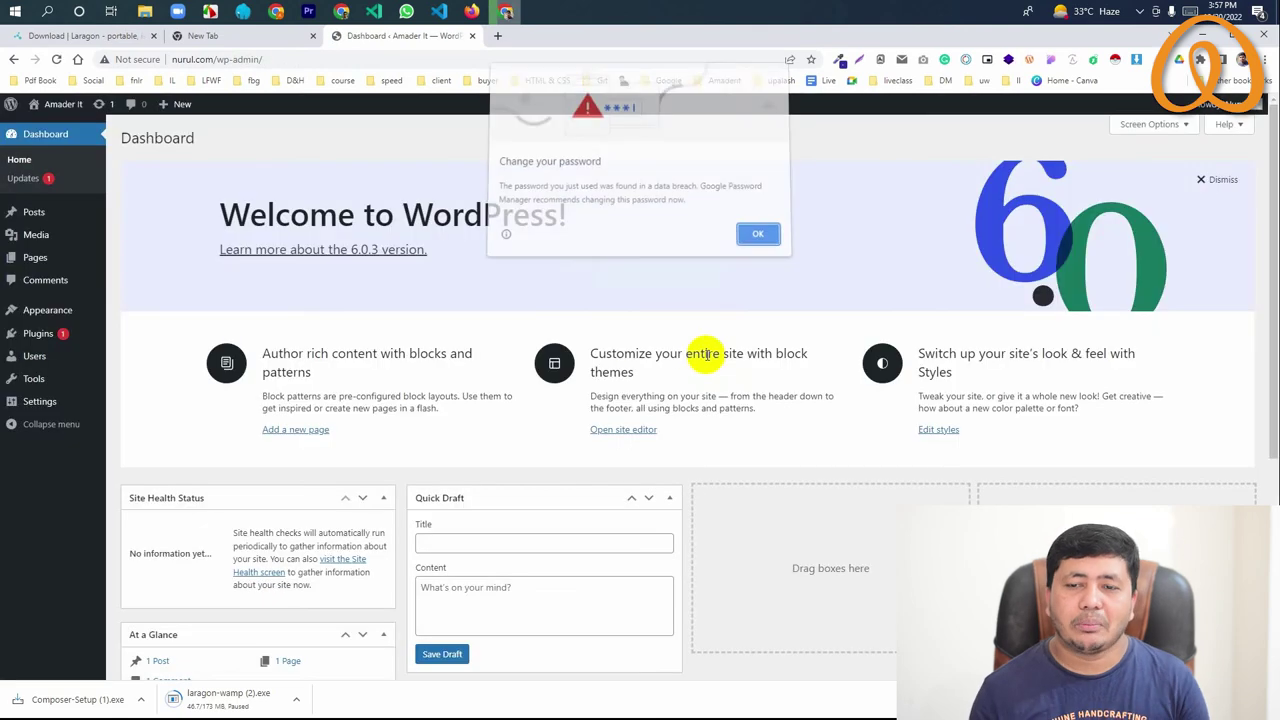
left_click(755, 239)
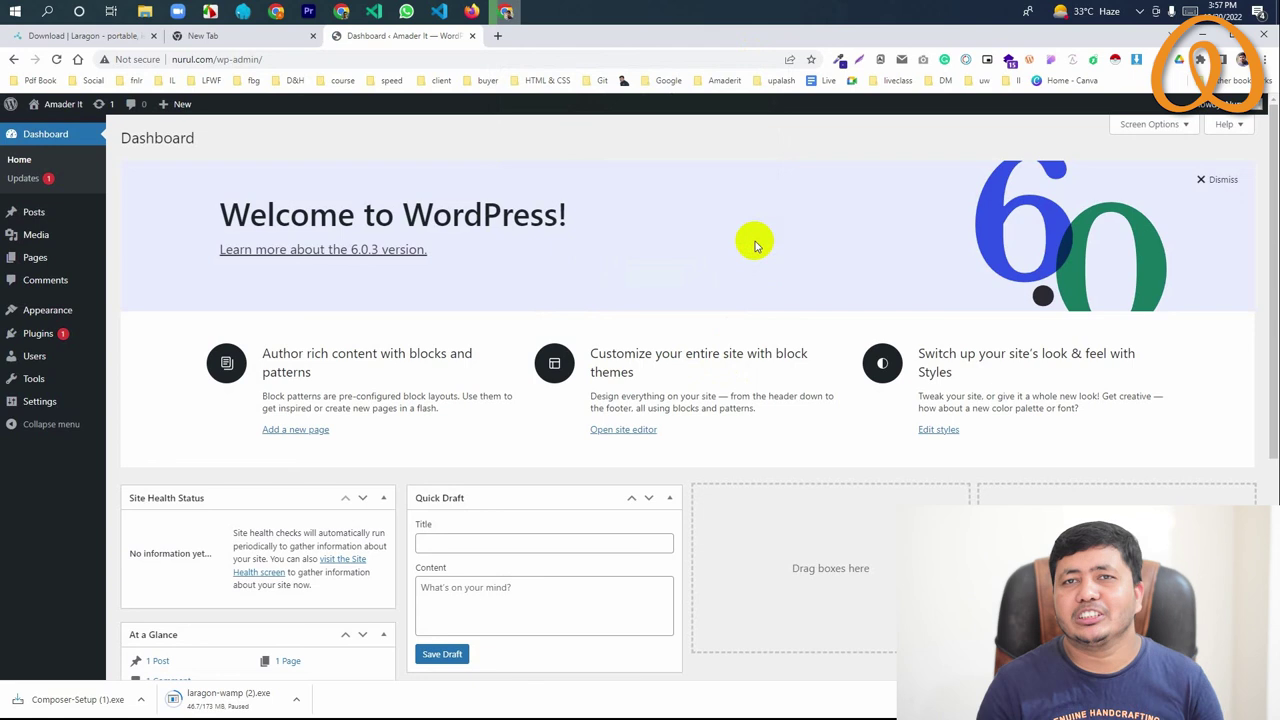